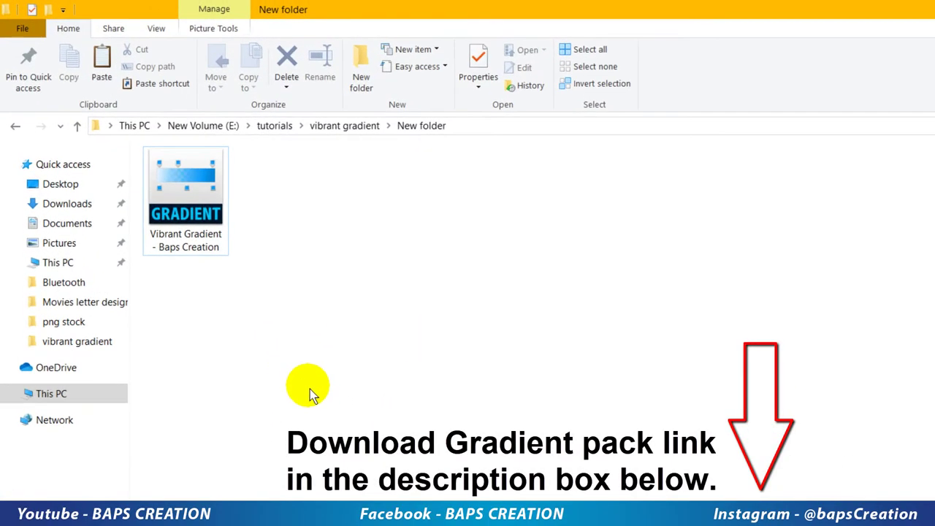
# Copy the Vibrant Gradient - Baps Creation GRD file from the New folder.
pyautogui.rightClick(177, 211)
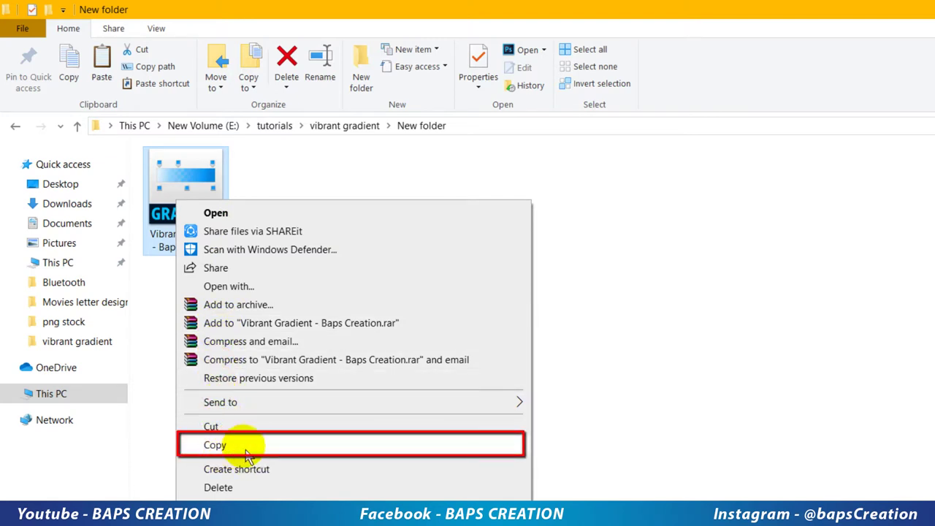
pyautogui.click(246, 453)
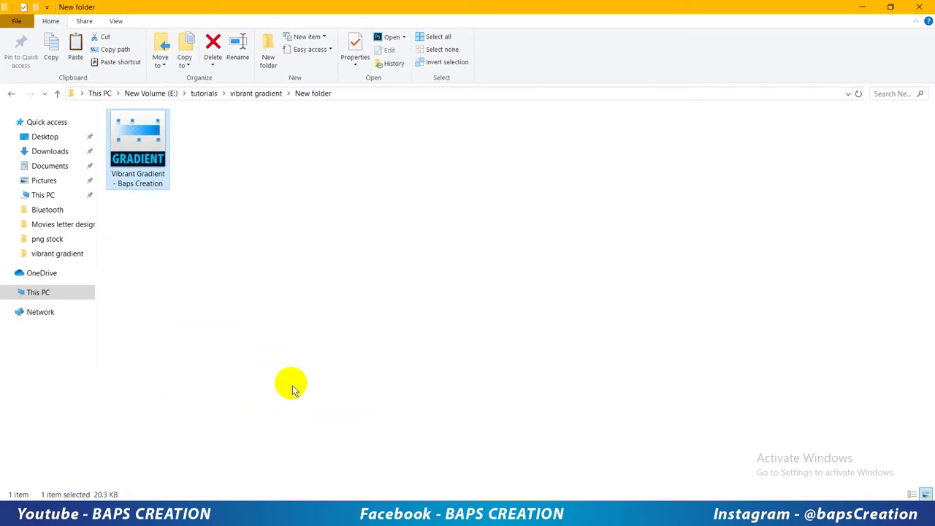
# Go from This PC to C:\Program Files\Adobe\Adobe Photoshop CC 2015\Presets\Gradients.
pyautogui.click(343, 516)
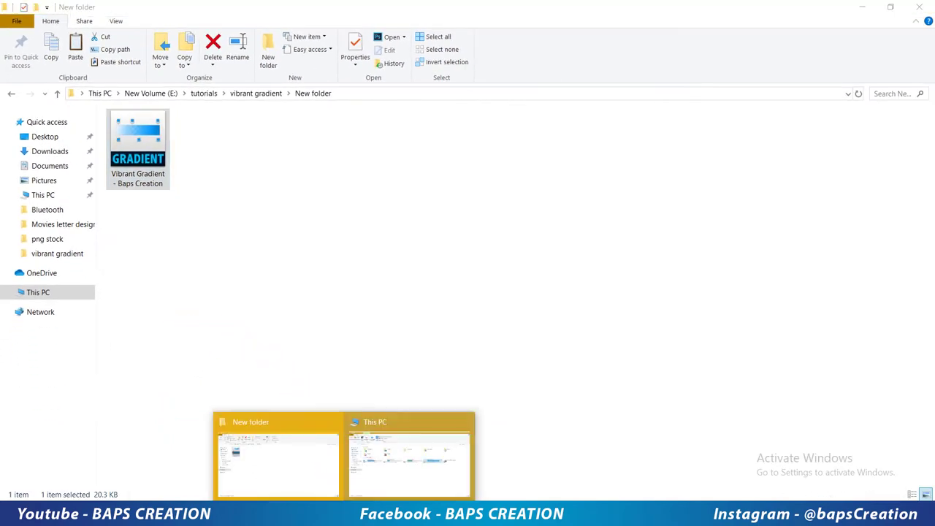
pyautogui.click(378, 459)
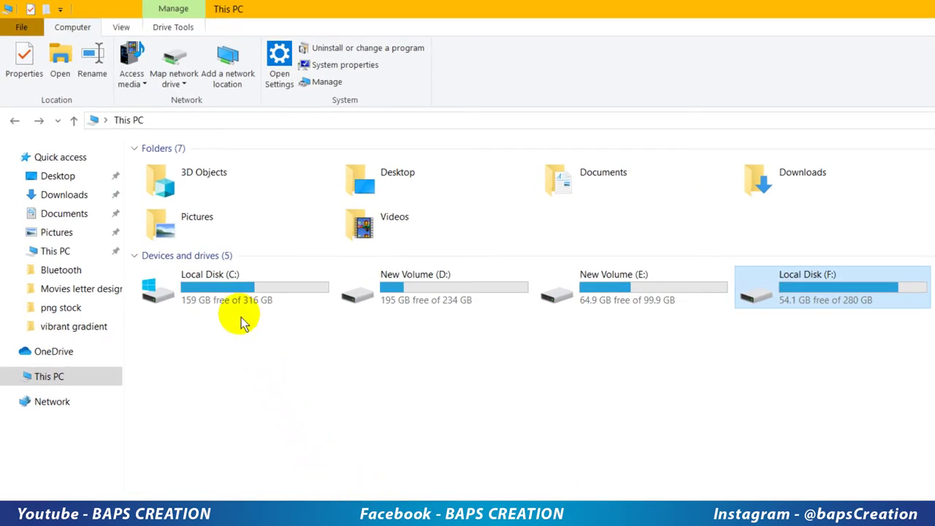
pyautogui.doubleClick(233, 298)
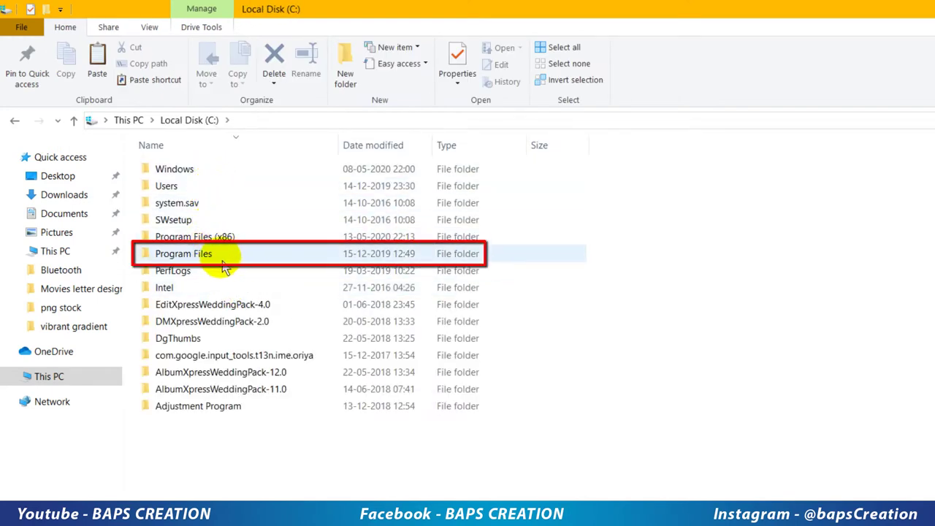
pyautogui.doubleClick(240, 262)
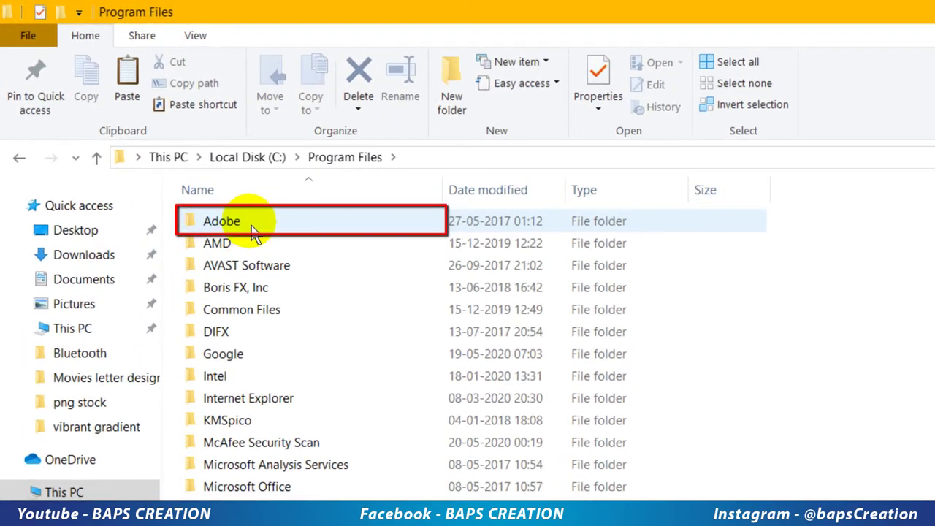
pyautogui.doubleClick(268, 230)
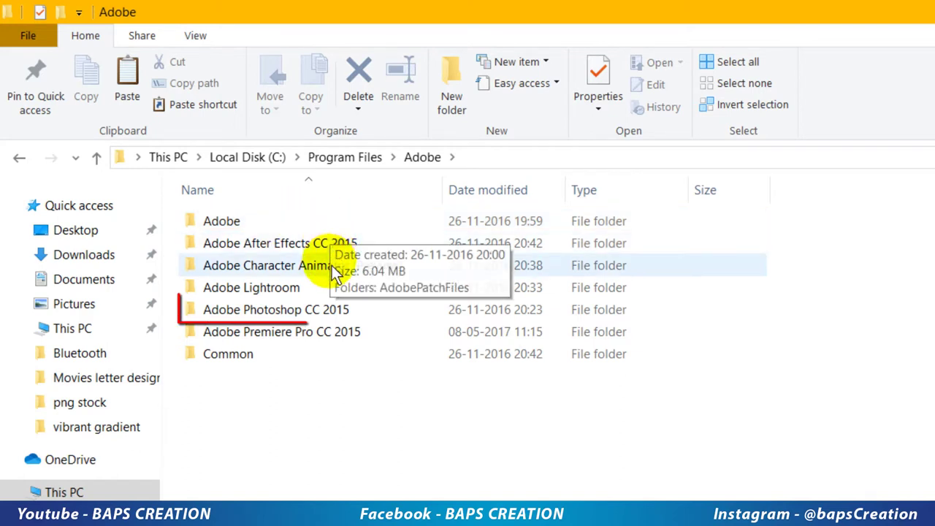
pyautogui.doubleClick(319, 312)
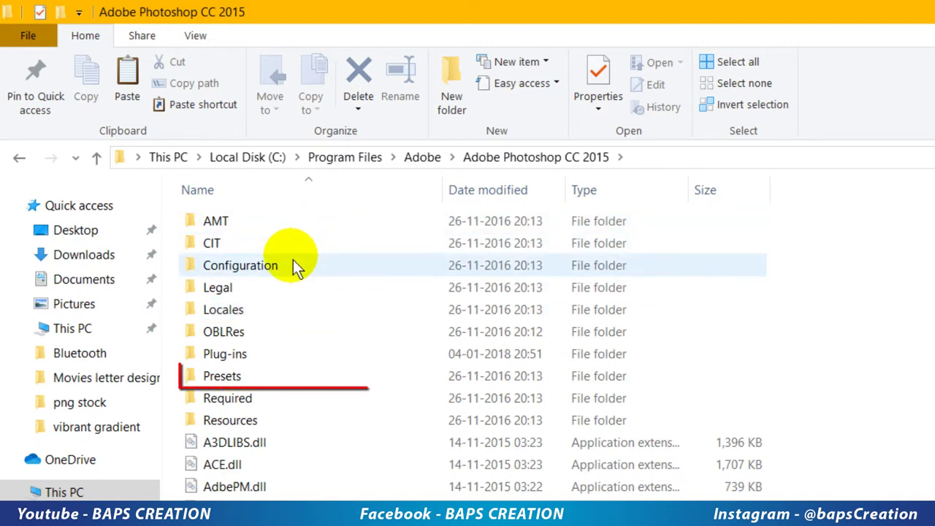
pyautogui.doubleClick(271, 378)
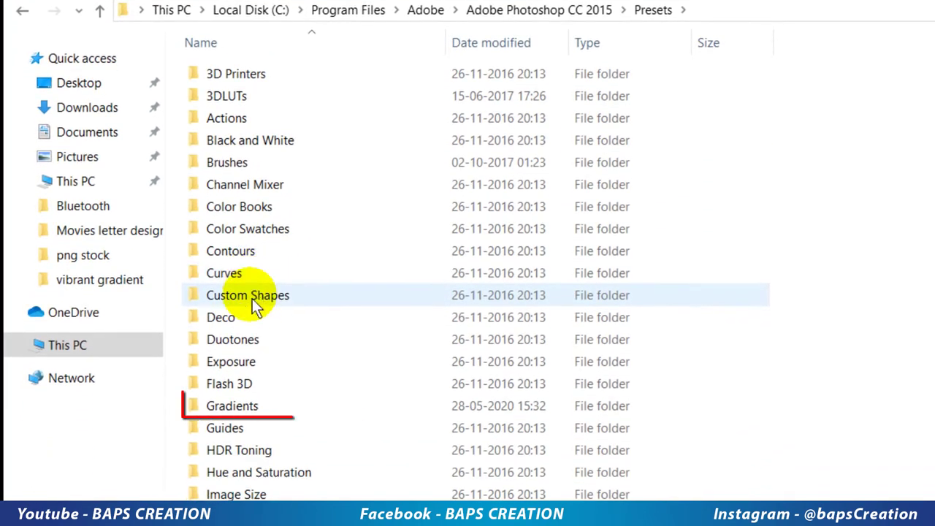
pyautogui.doubleClick(272, 414)
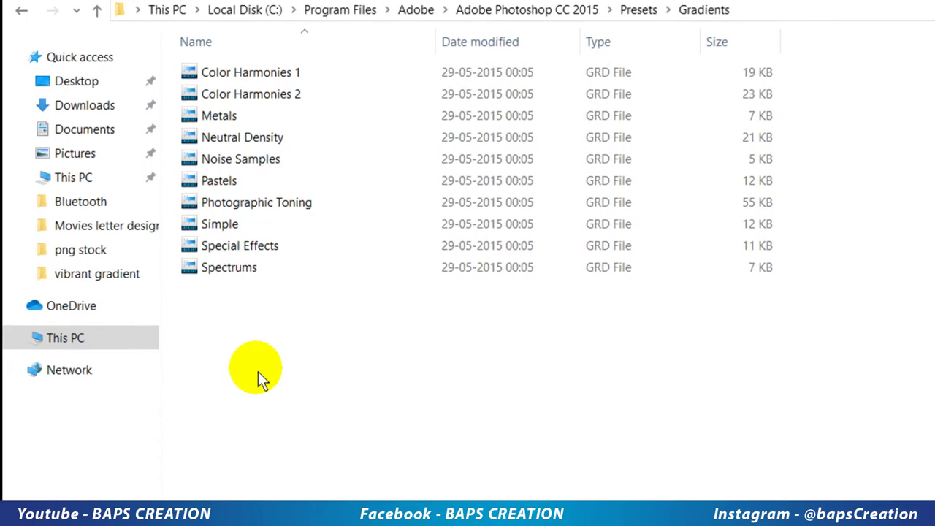
# Paste the Vibrant Gradient file into Gradients, granting administrator permission.
pyautogui.rightClick(236, 325)
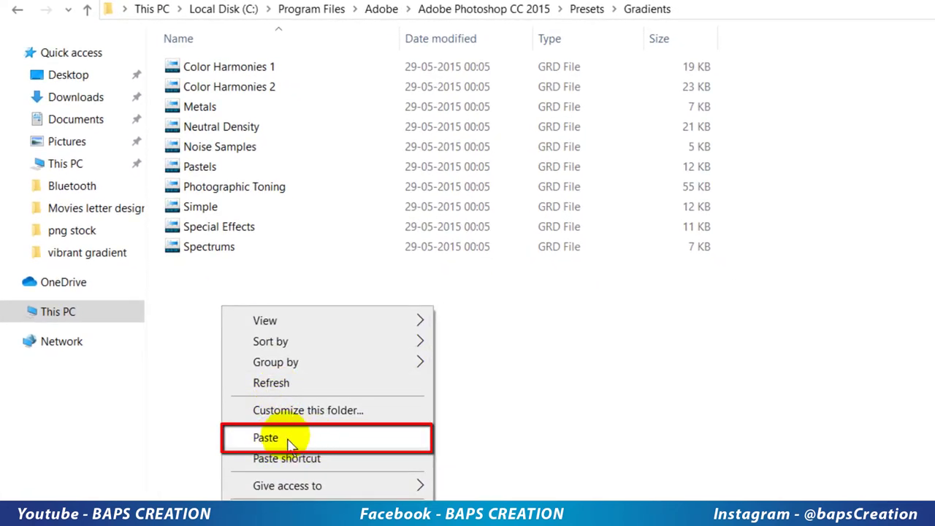
pyautogui.click(300, 439)
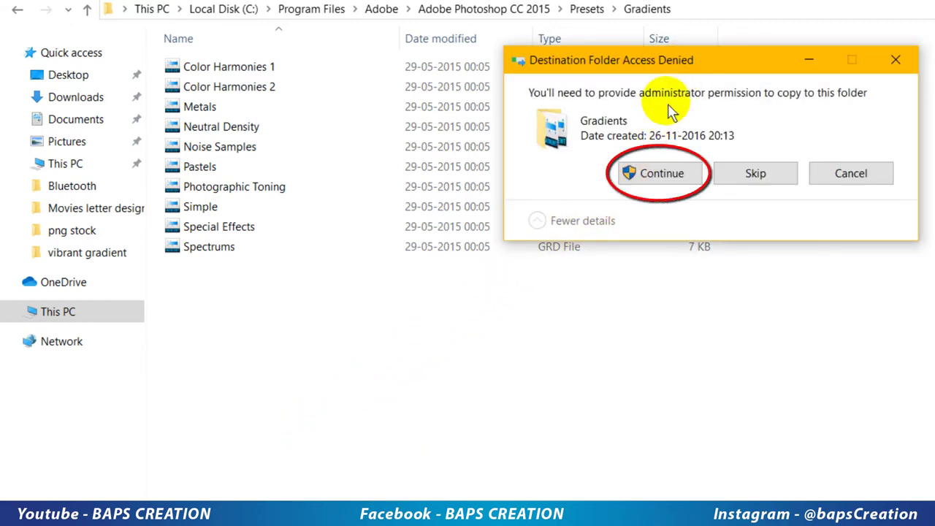
pyautogui.click(646, 179)
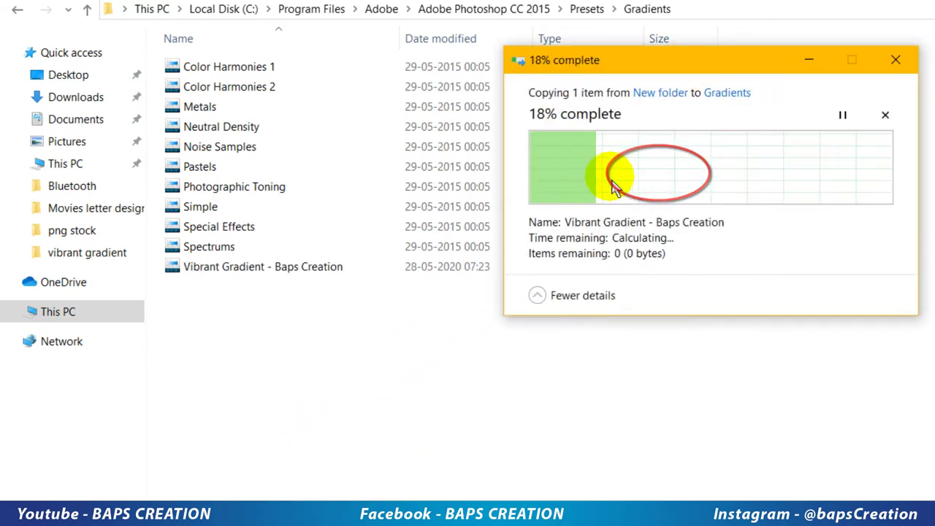
pyautogui.click(290, 268)
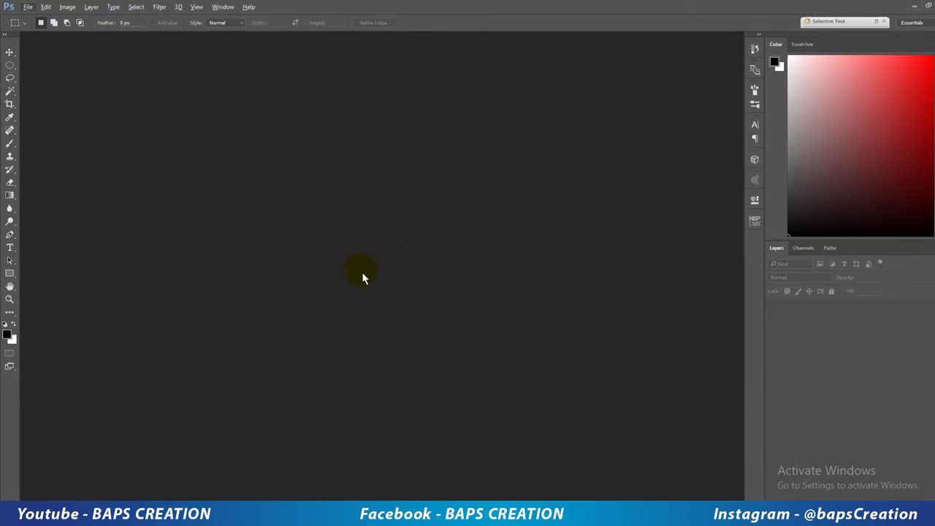
# Create a white 1000 × 1000 px, 100 ppi RGB document.
pyautogui.hotkey('ctrl', 'n')
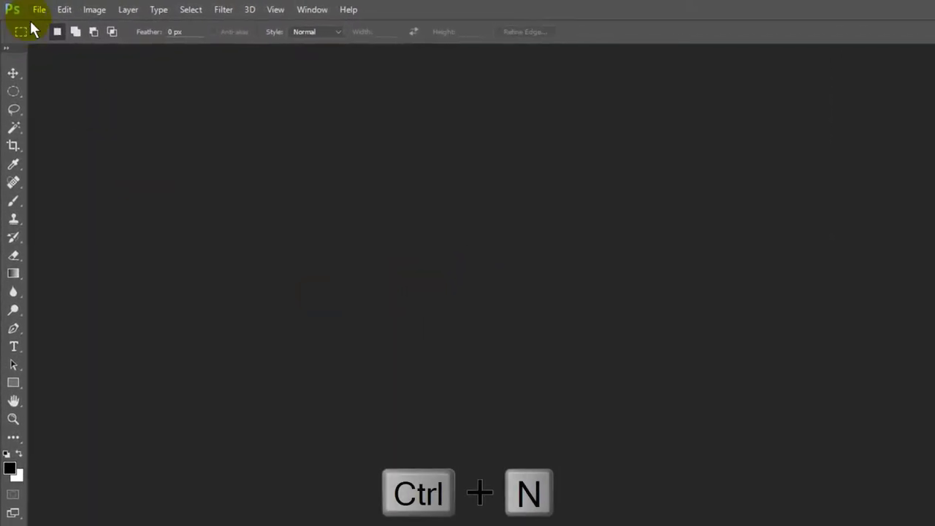
pyautogui.click(35, 8)
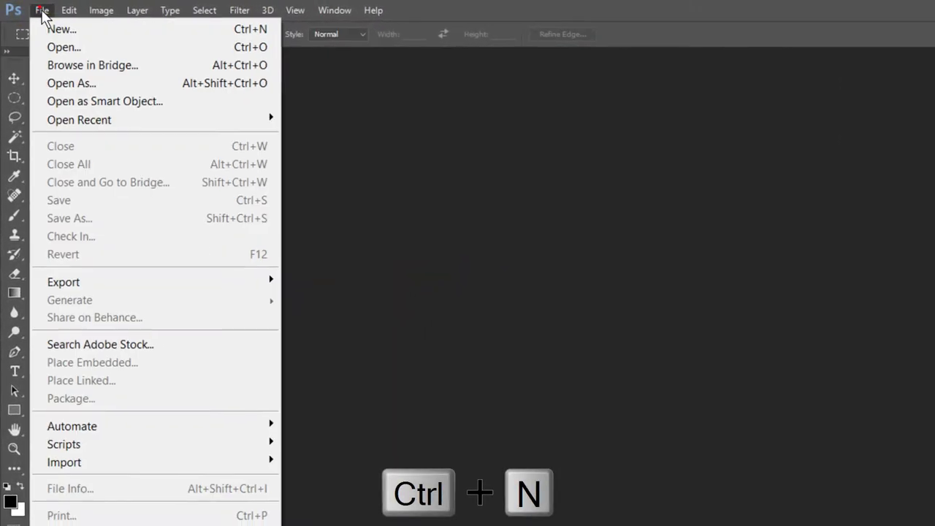
pyautogui.click(119, 32)
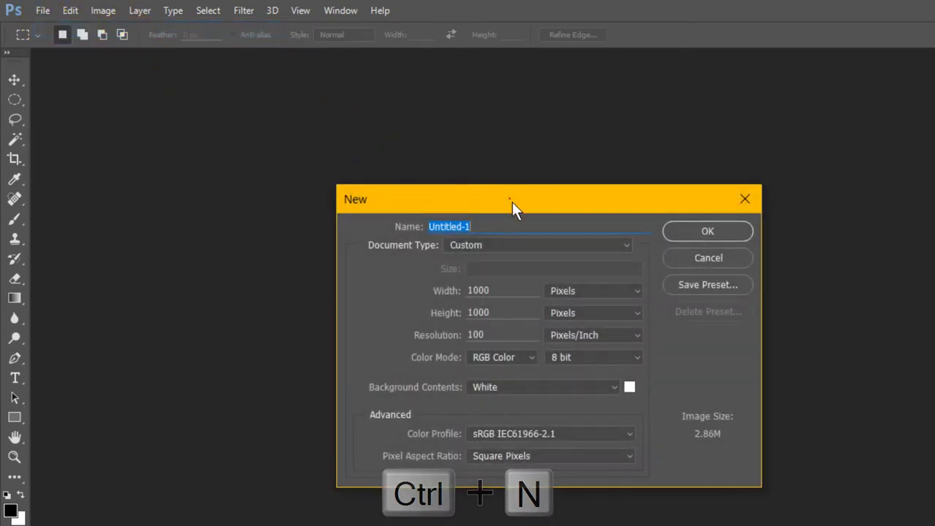
pyautogui.moveTo(512, 202); pyautogui.dragTo(600, 227)
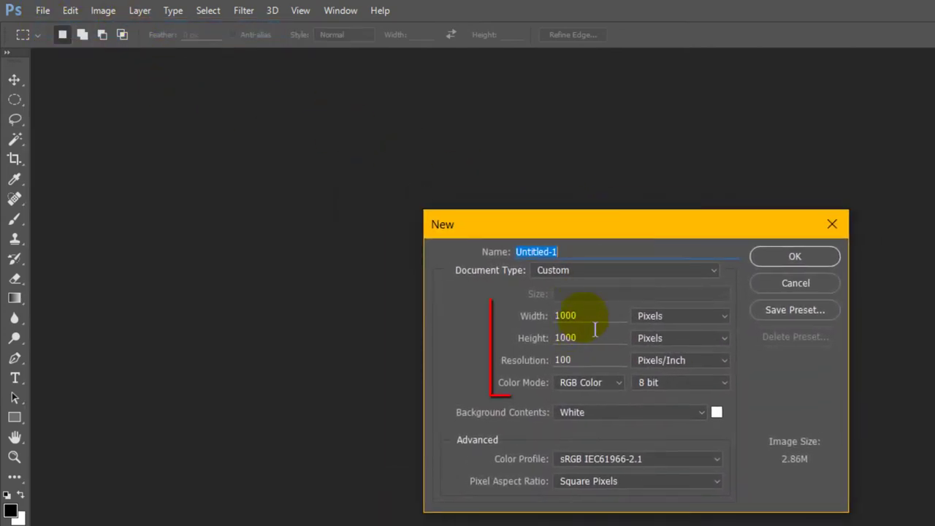
pyautogui.doubleClick(584, 319)
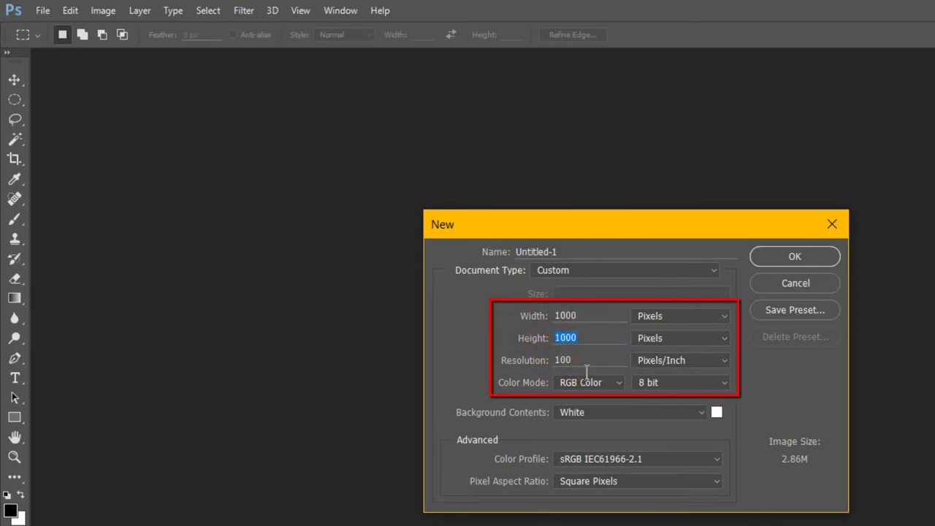
pyautogui.click(779, 258)
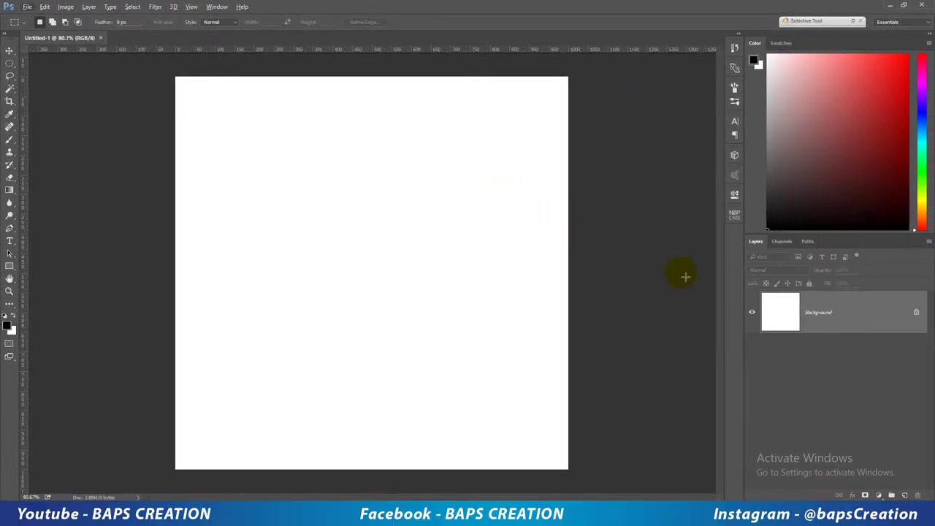
# Add a linear 90° Gradient Fill layer above Background and bring up its Gradient Editor.
pyautogui.click(878, 496)
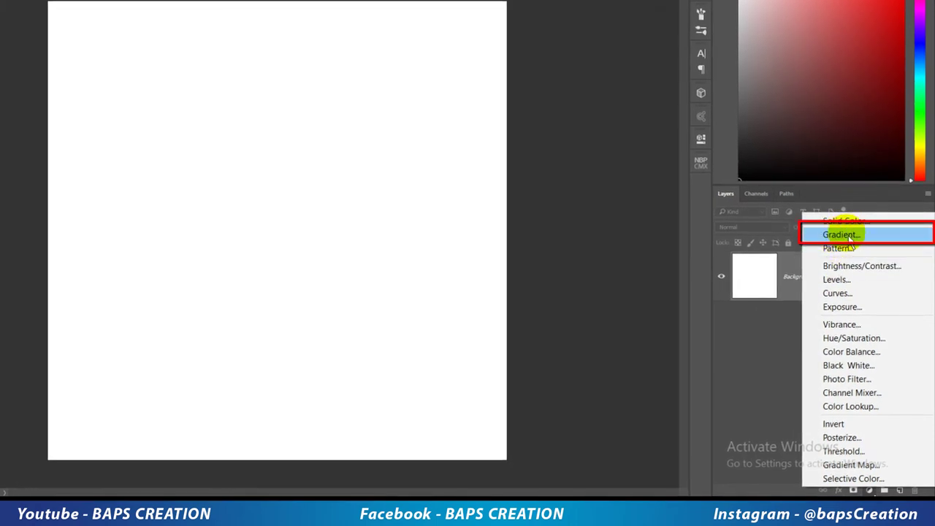
pyautogui.click(848, 237)
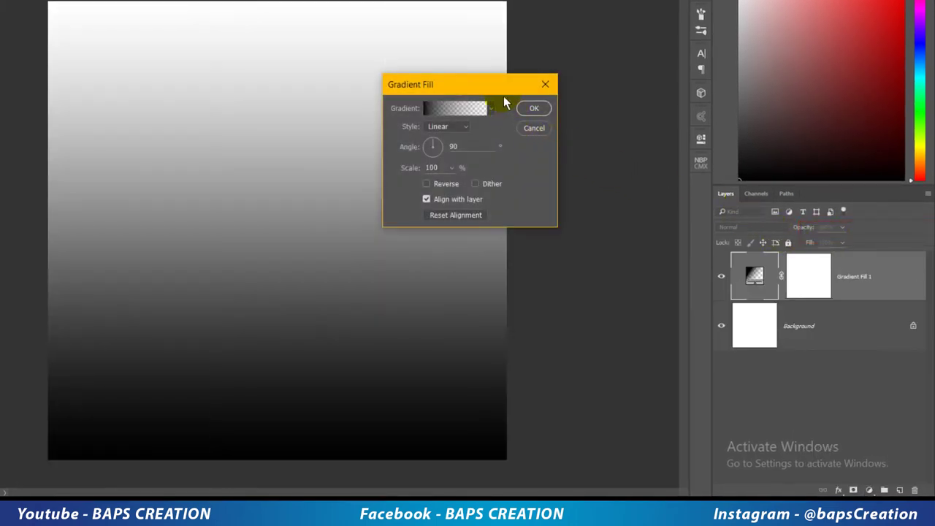
pyautogui.moveTo(504, 95); pyautogui.dragTo(361, 98)
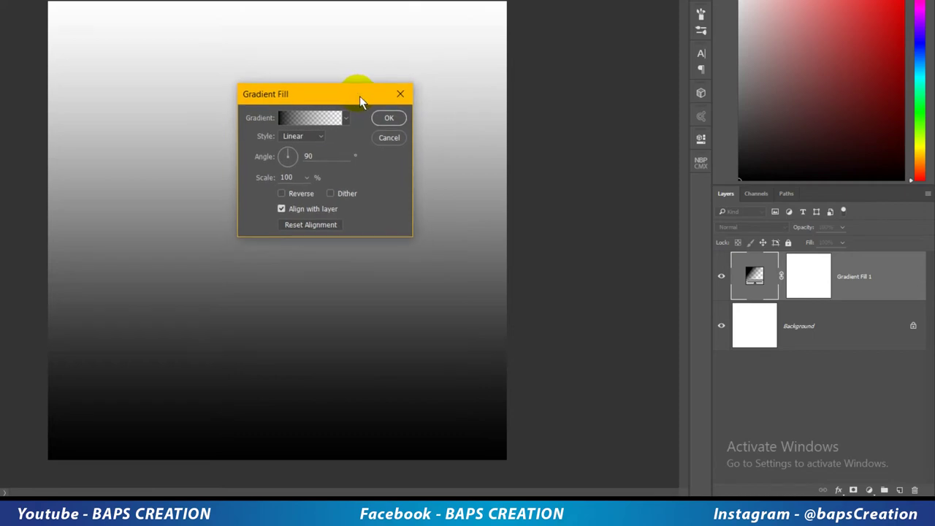
pyautogui.click(321, 119)
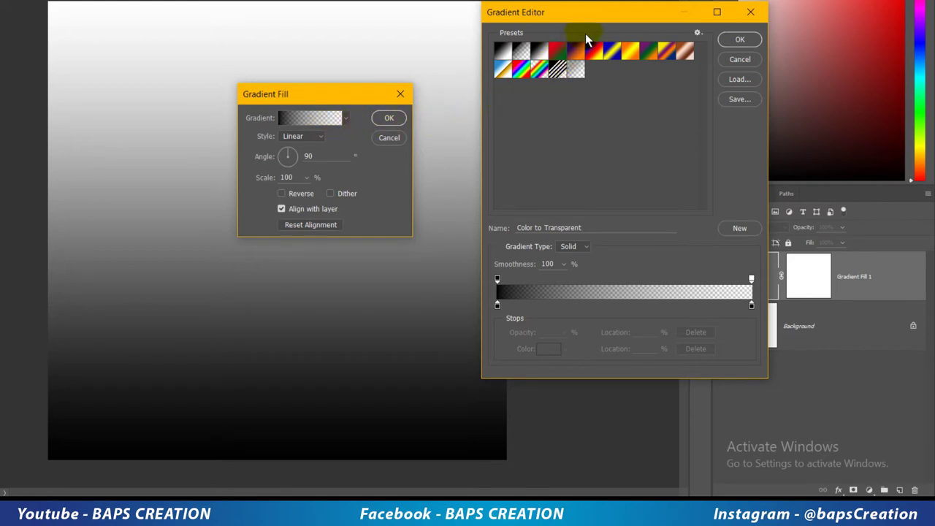
# Load the Vibrant Gradient - Baps Creation presets, replacing the current gradients.
pyautogui.moveTo(603, 12); pyautogui.dragTo(544, 12)
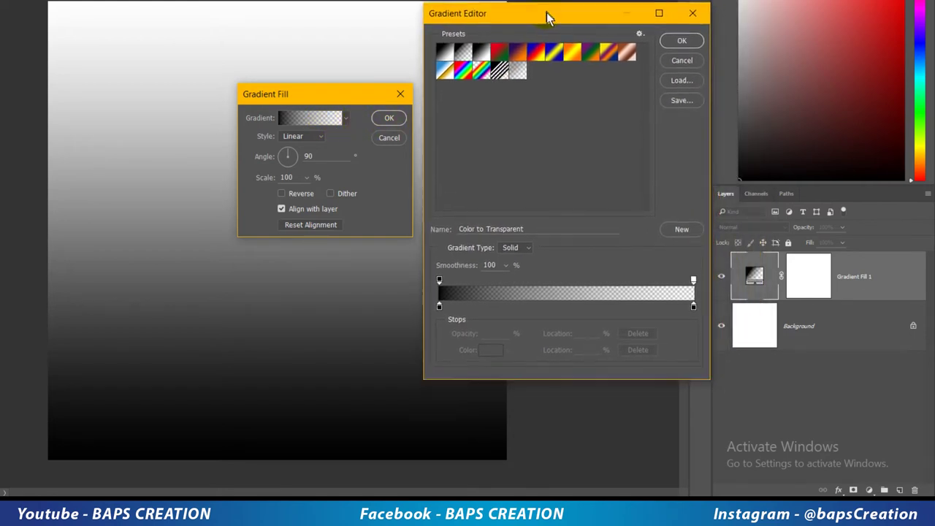
pyautogui.click(637, 33)
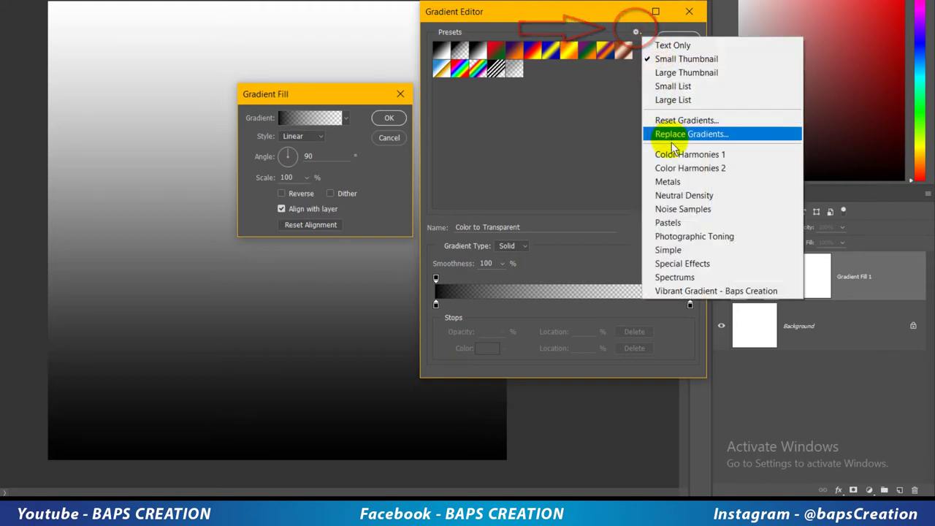
pyautogui.click(699, 291)
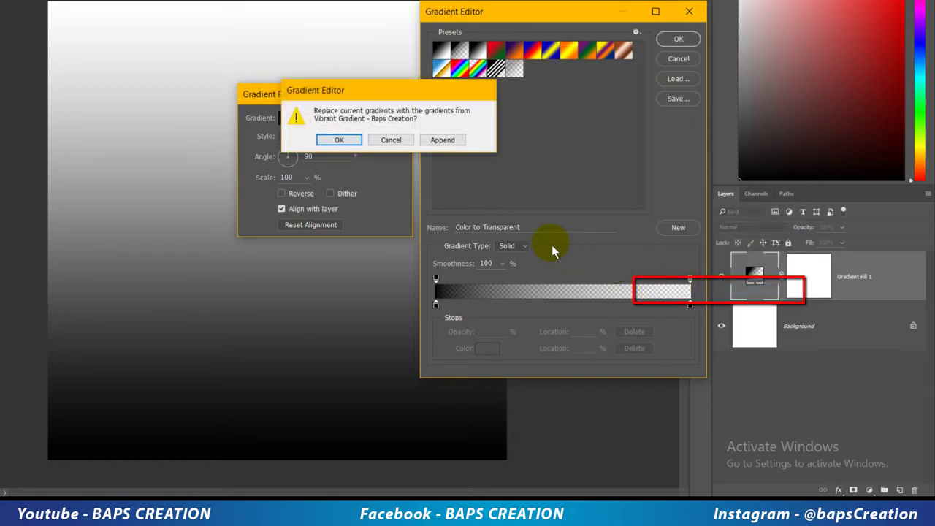
pyautogui.click(340, 140)
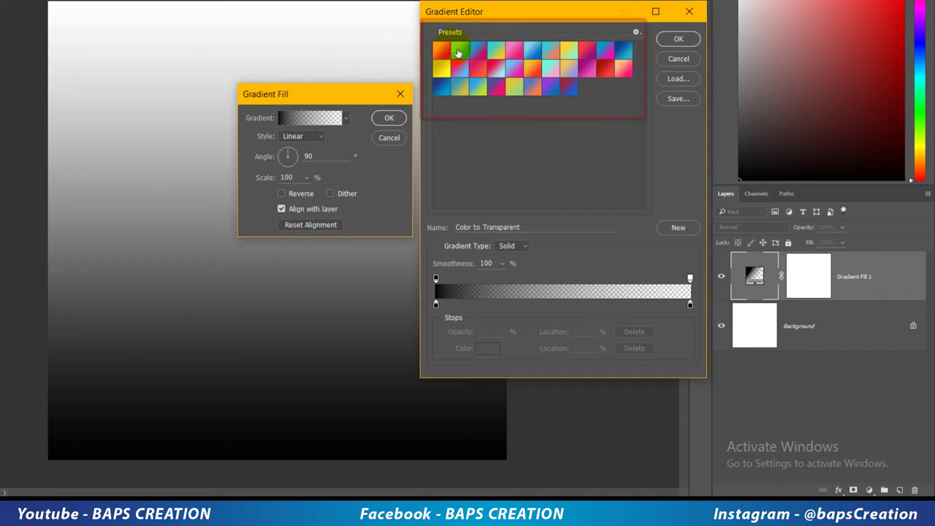
# Preview several Vibrant Gradient presets, including BCG-01, on the background fill.
pyautogui.click(442, 50)
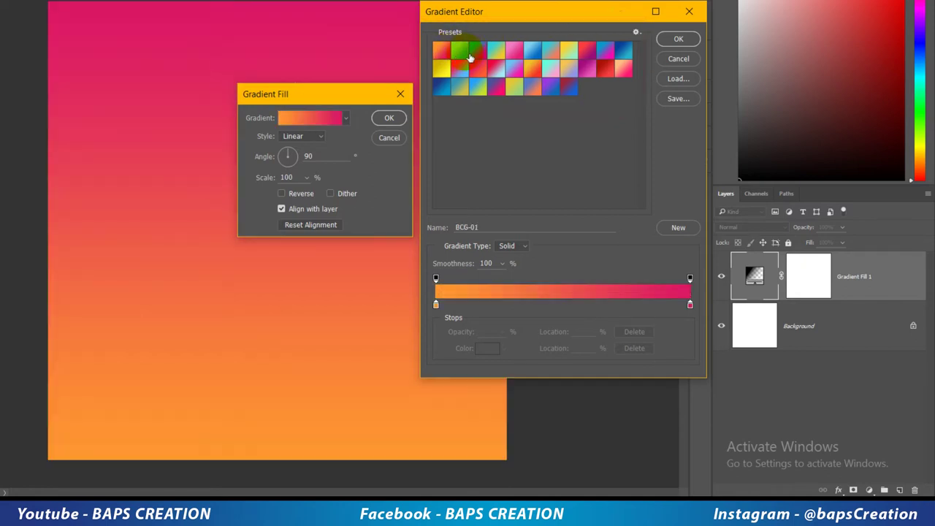
pyautogui.click(468, 57)
pyautogui.click(481, 69)
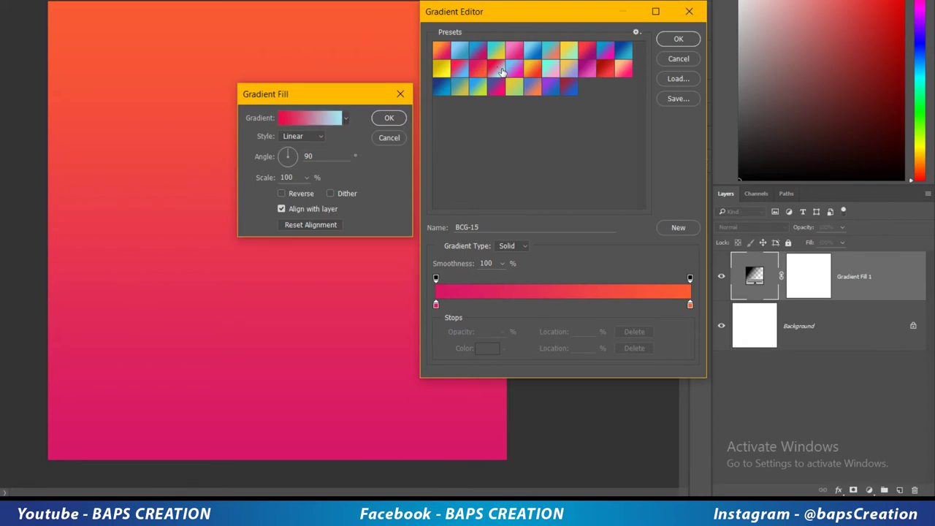
pyautogui.click(515, 69)
pyautogui.click(540, 69)
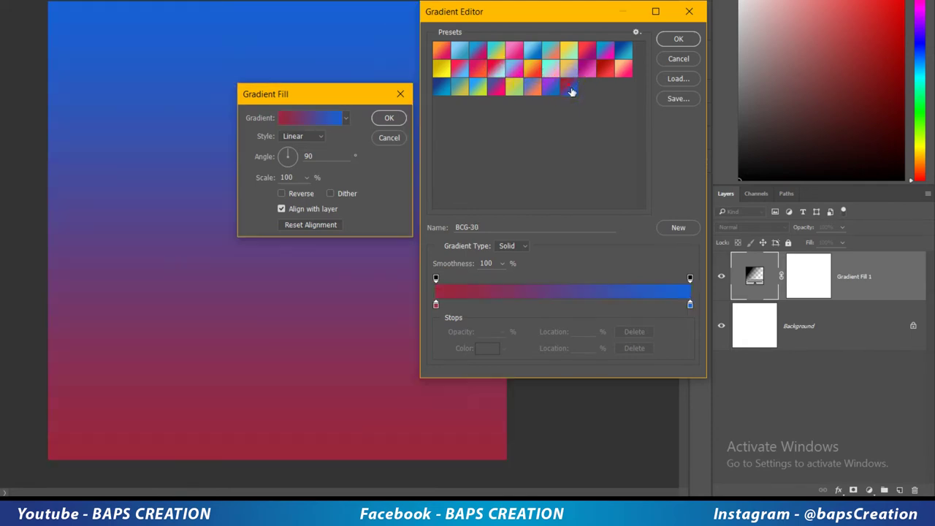
pyautogui.click(501, 88)
pyautogui.click(447, 51)
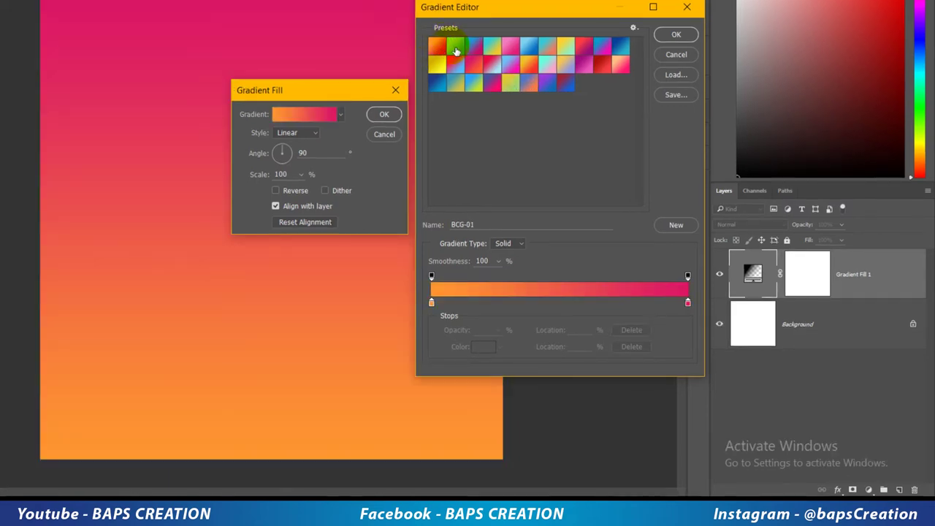
# Apply the light blue BCG-02 preset, reversed so light blue sits on top.
pyautogui.click(461, 64)
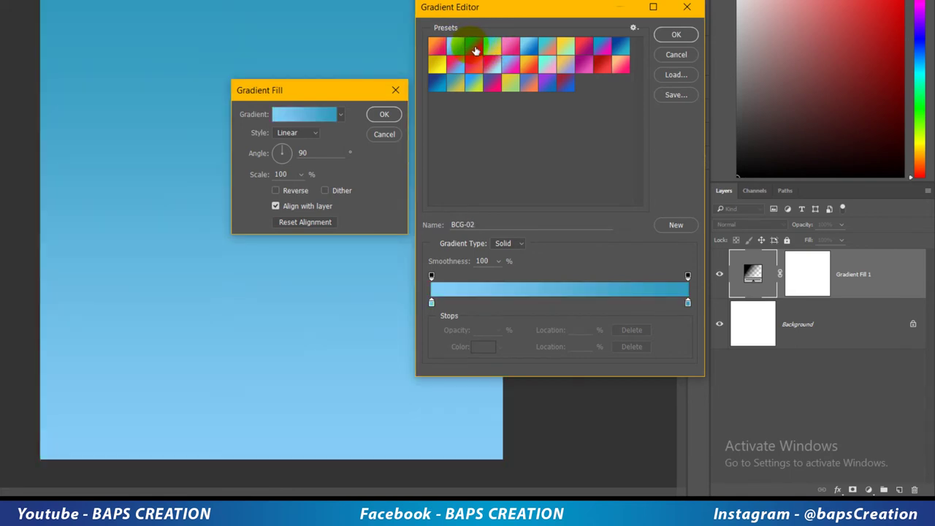
pyautogui.click(673, 41)
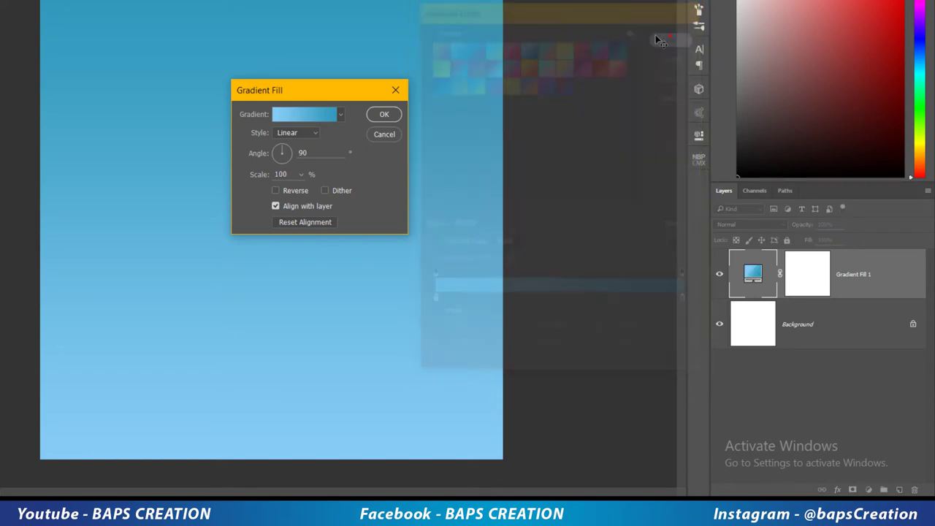
pyautogui.click(300, 196)
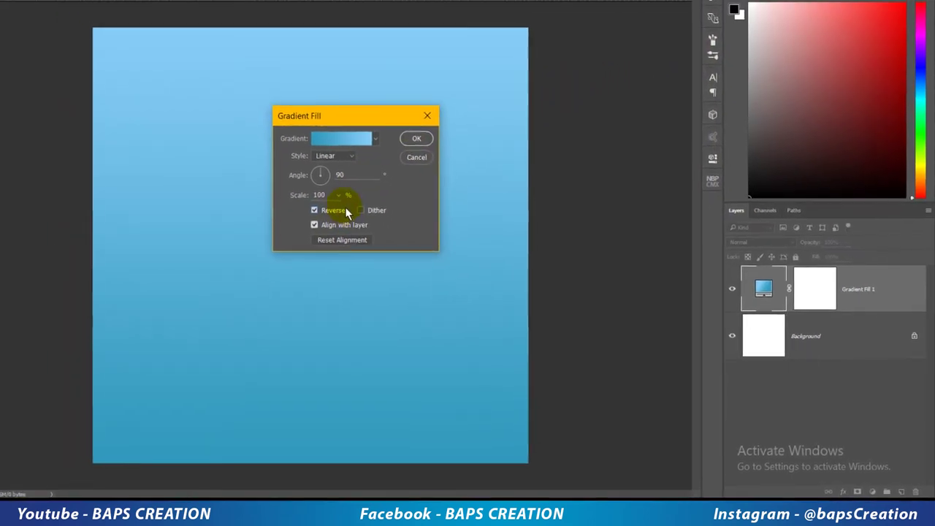
pyautogui.click(417, 139)
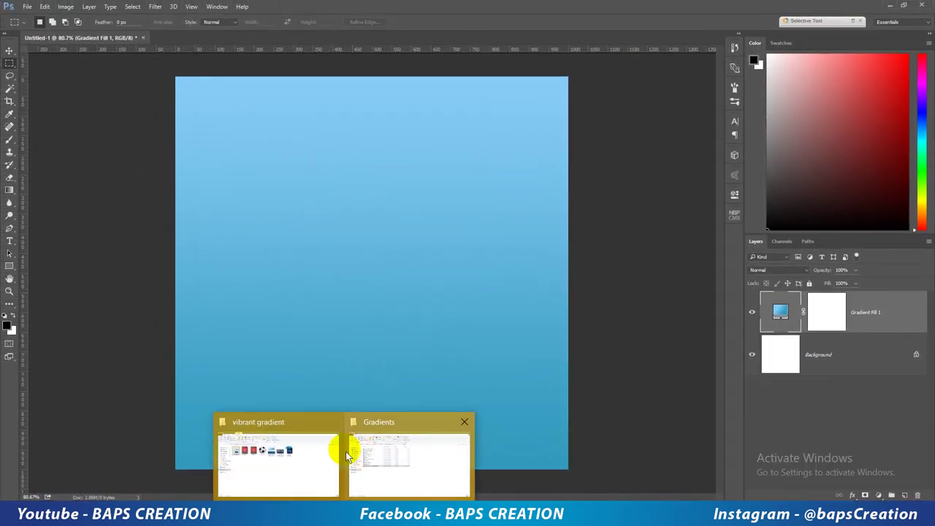
# Bring Football.png into Untitled-1 and convert its layer to a smart object.
pyautogui.click(307, 450)
pyautogui.moveTo(344, 146)
pyautogui.mouseDown()
pyautogui.moveTo(439, 497)
pyautogui.moveTo(333, 36)
pyautogui.mouseUp()
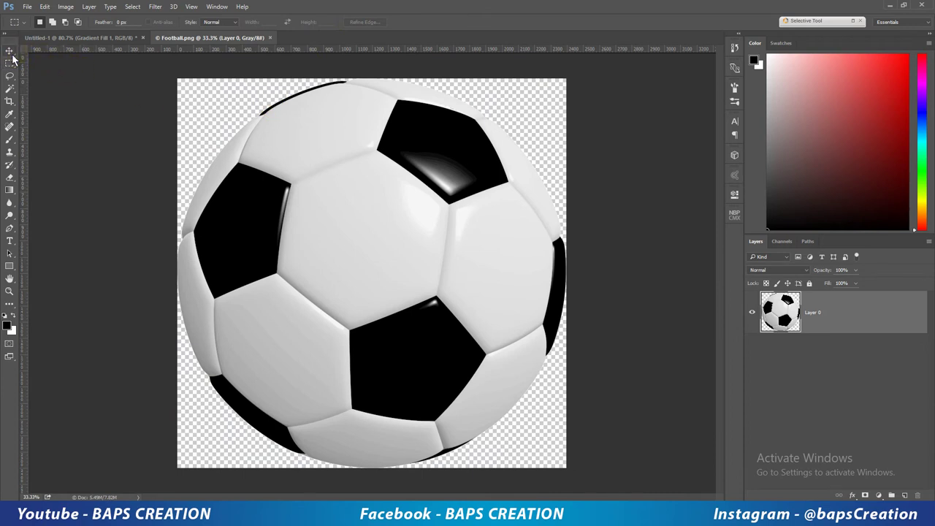
pyautogui.click(10, 51)
pyautogui.moveTo(271, 114)
pyautogui.mouseDown()
pyautogui.moveTo(135, 39)
pyautogui.moveTo(369, 146)
pyautogui.moveTo(393, 210)
pyautogui.mouseUp()
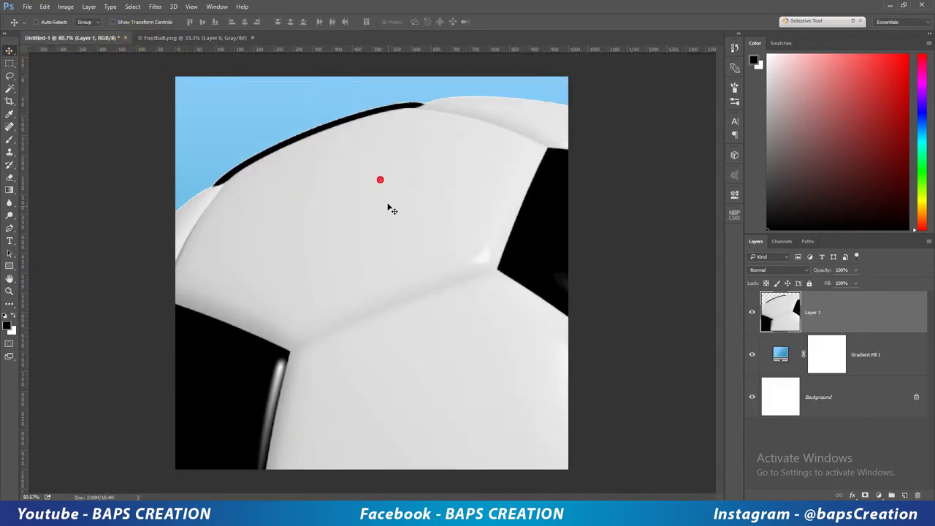
pyautogui.rightClick(845, 302)
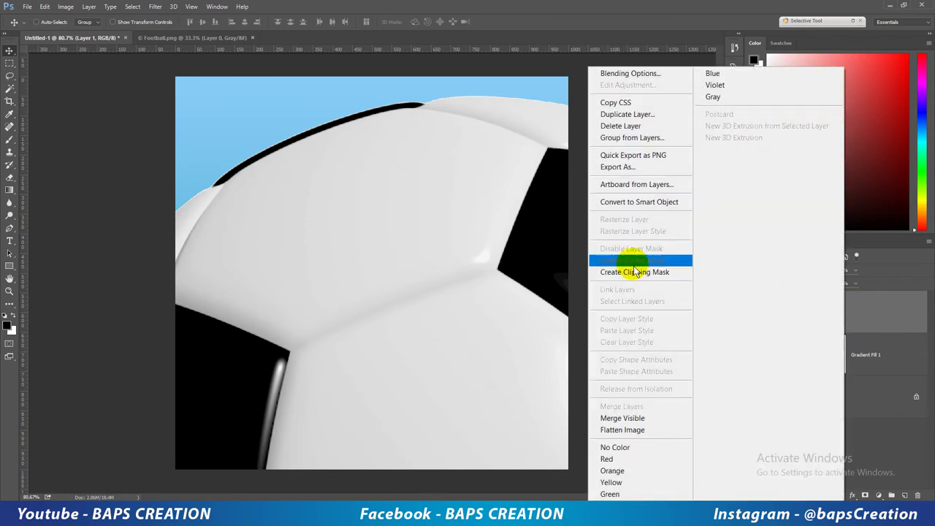
pyautogui.click(630, 204)
# Scale the football to 18% and centre it on the canvas.
pyautogui.moveTo(448, 215); pyautogui.dragTo(419, 215)
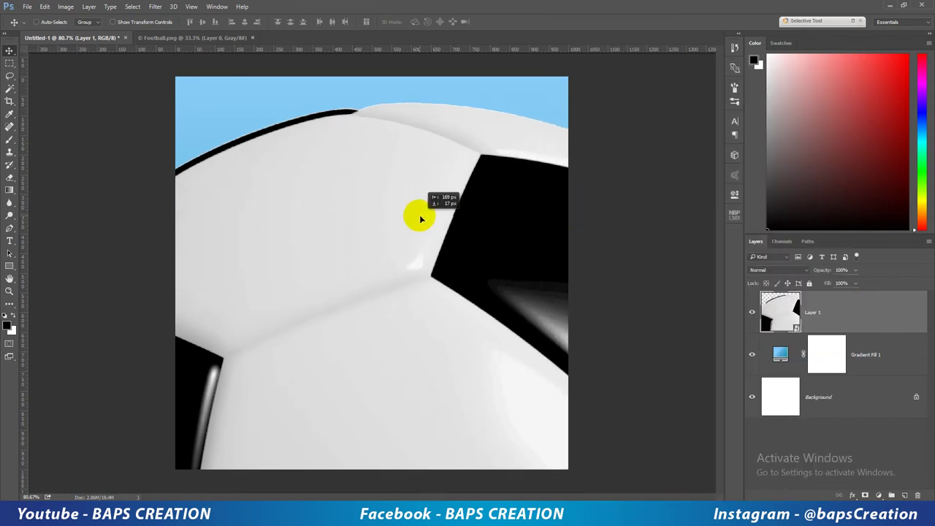
pyautogui.hotkey('ctrl', 't')
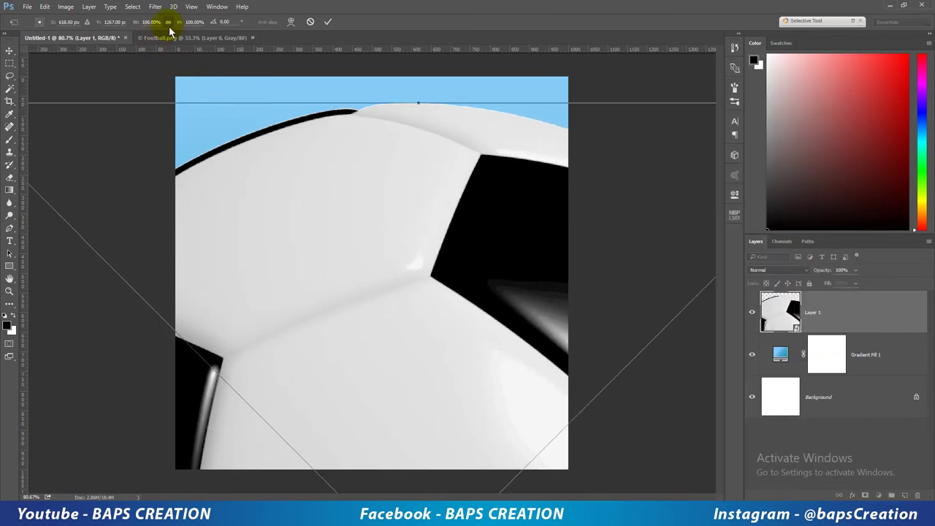
pyautogui.click(151, 22)
pyautogui.write('74')
pyautogui.press('Tab')
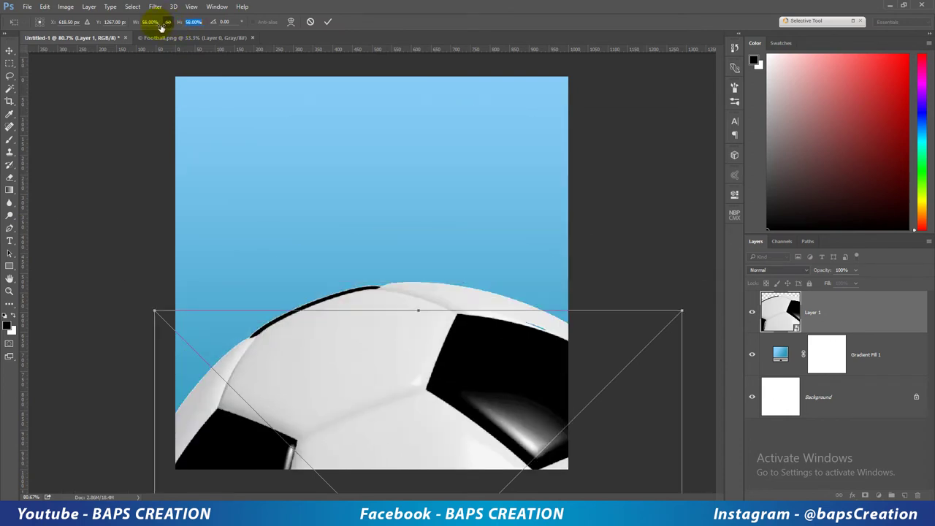
pyautogui.press('Down')
pyautogui.press('Down')
pyautogui.press('Down')
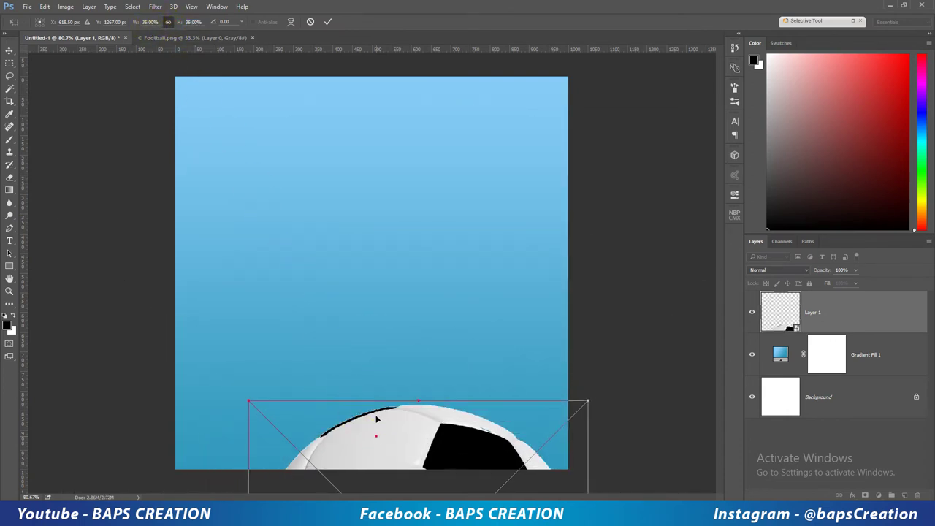
pyautogui.moveTo(376, 418); pyautogui.dragTo(343, 156)
pyautogui.moveTo(183, 26); pyautogui.dragTo(170, 25)
pyautogui.moveTo(407, 261); pyautogui.dragTo(394, 202)
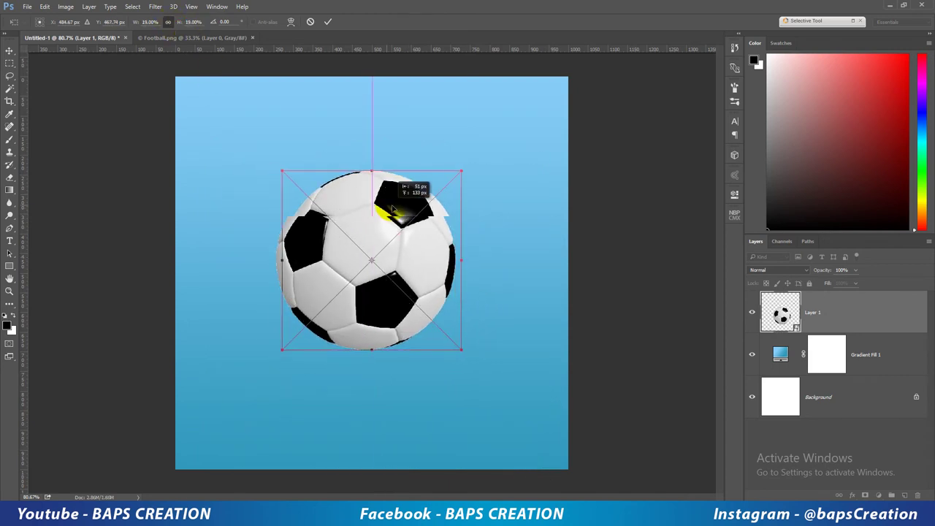
pyautogui.moveTo(181, 26); pyautogui.dragTo(178, 26)
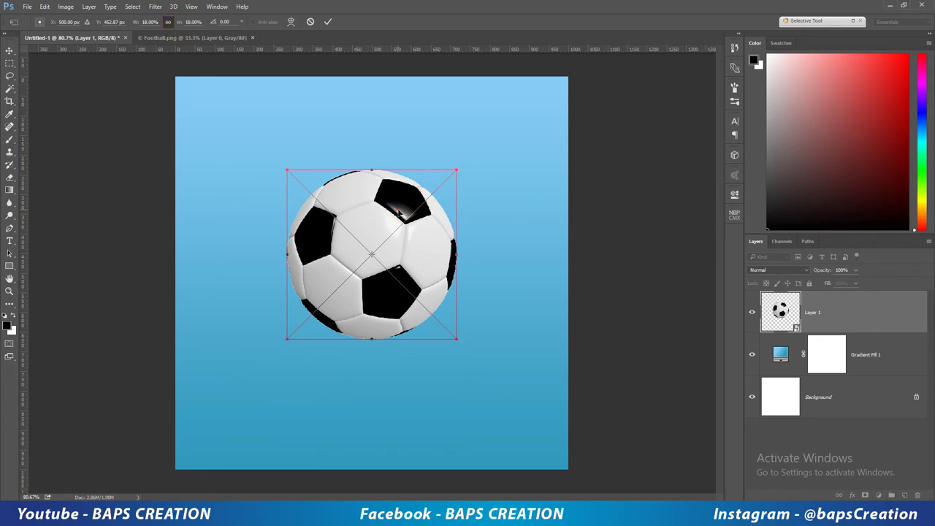
pyautogui.click(328, 22)
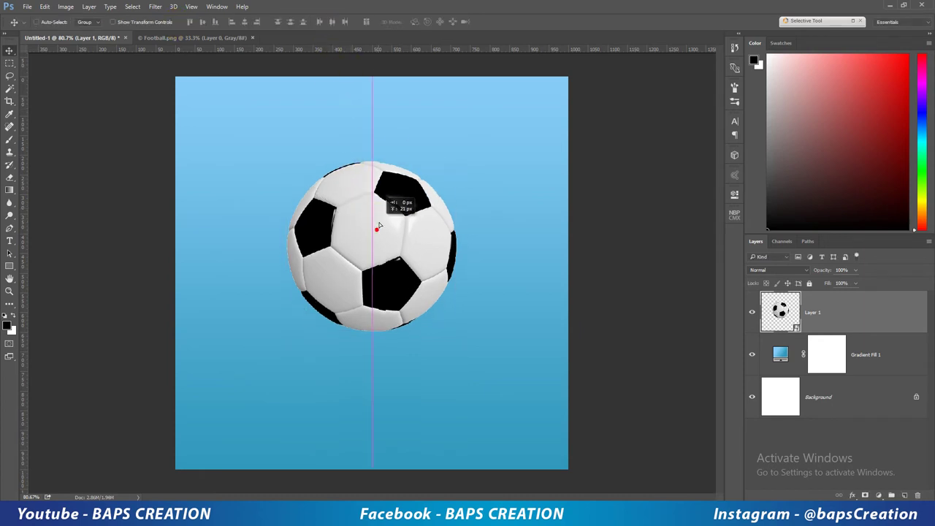
pyautogui.moveTo(344, 169); pyautogui.dragTo(410, 261)
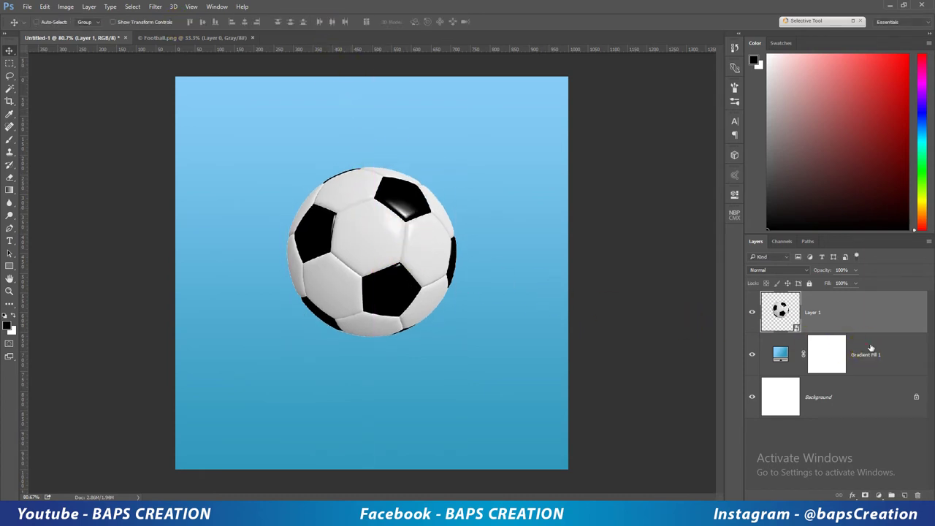
# On a new layer above Gradient Fill 1, paint a black spot with a 0%-hardness round brush.
pyautogui.click(841, 345)
pyautogui.click(905, 496)
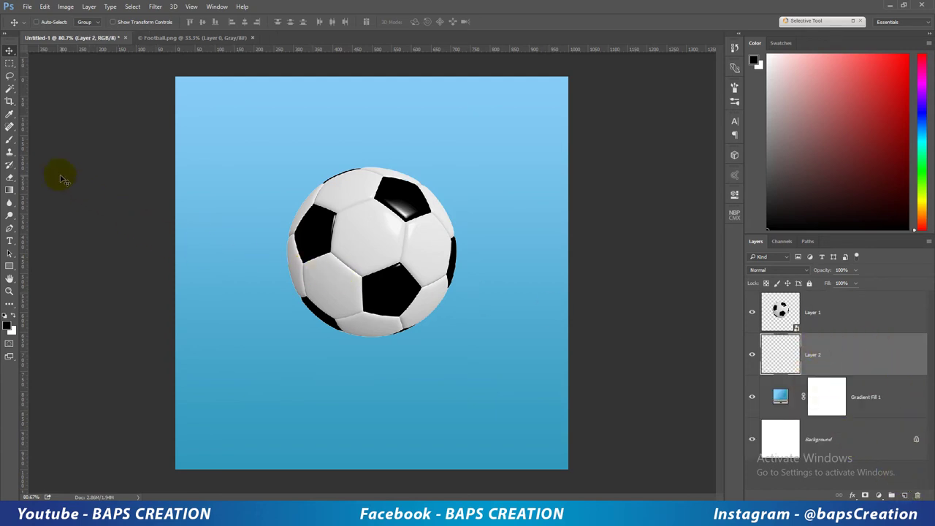
pyautogui.rightClick(10, 138)
pyautogui.click(44, 135)
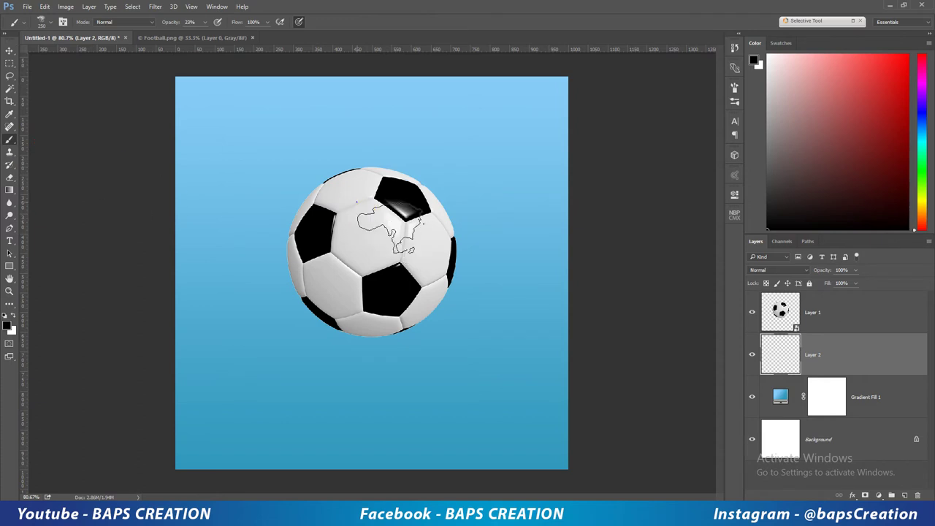
pyautogui.rightClick(372, 211)
pyautogui.click(384, 253)
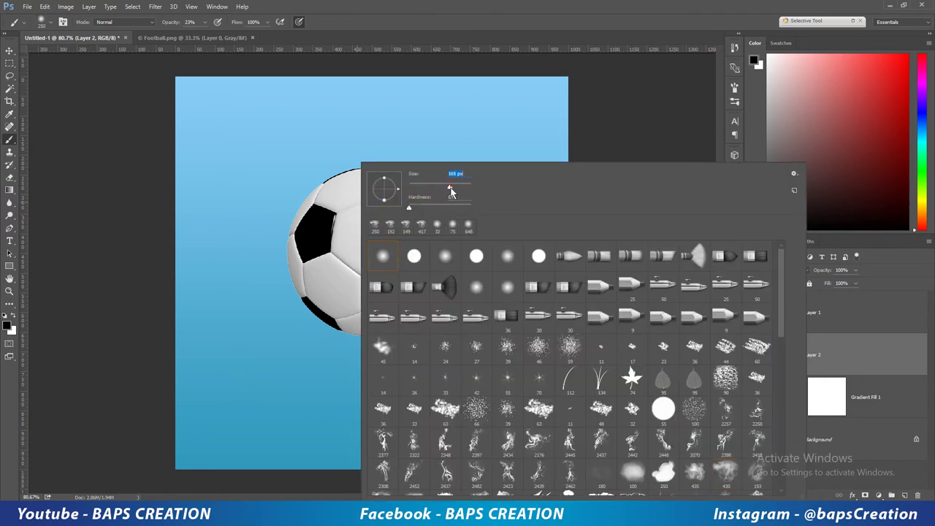
pyautogui.press('Return')
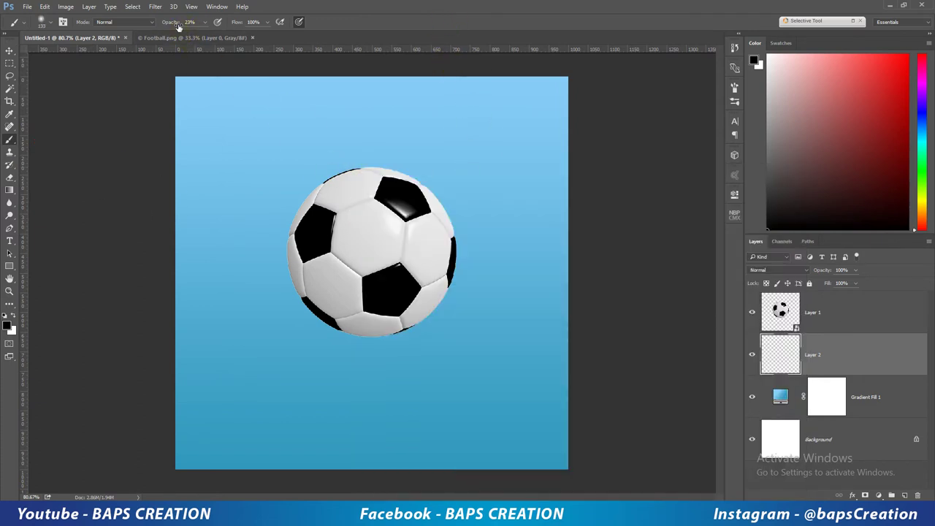
pyautogui.click(367, 385)
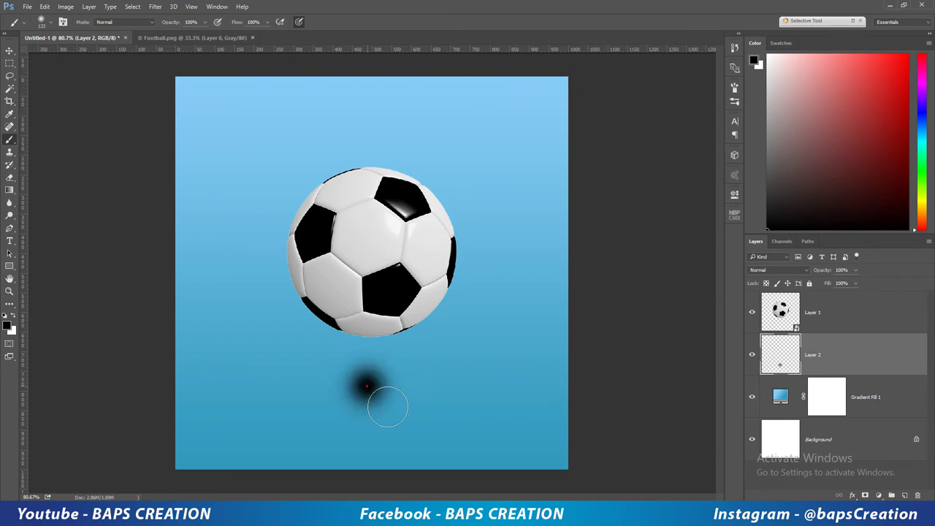
# Transform the black spot into a wide, flat ellipse beneath the ball.
pyautogui.hotkey('ctrl', 't')
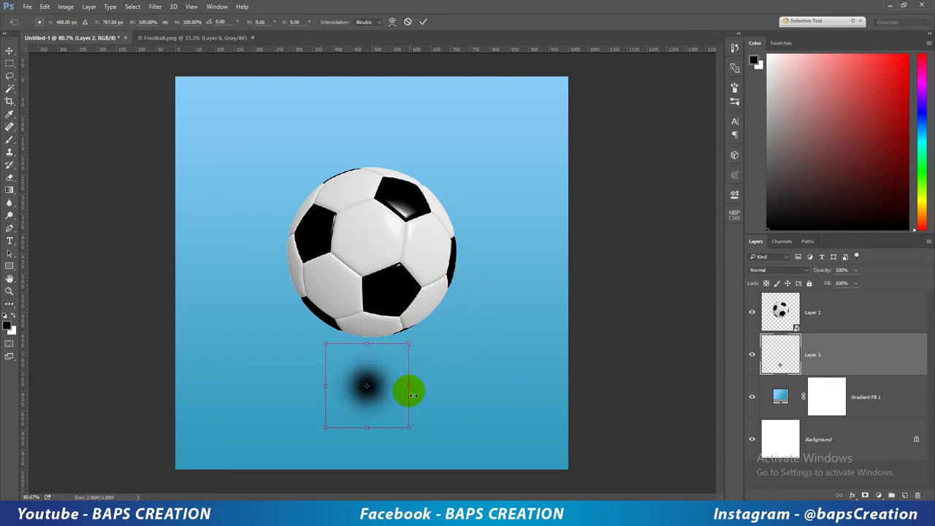
pyautogui.moveTo(413, 391); pyautogui.dragTo(560, 378)
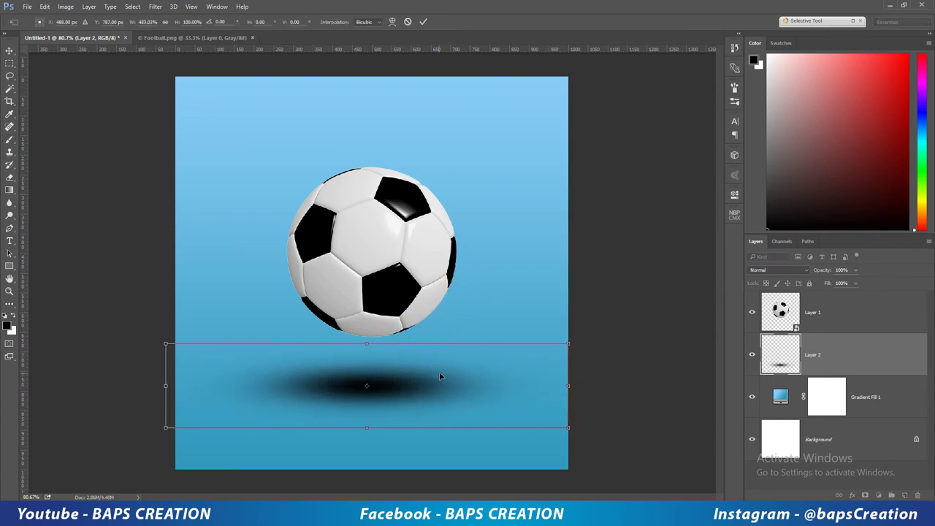
pyautogui.moveTo(441, 376); pyautogui.dragTo(443, 330)
pyautogui.moveTo(371, 297); pyautogui.dragTo(372, 316)
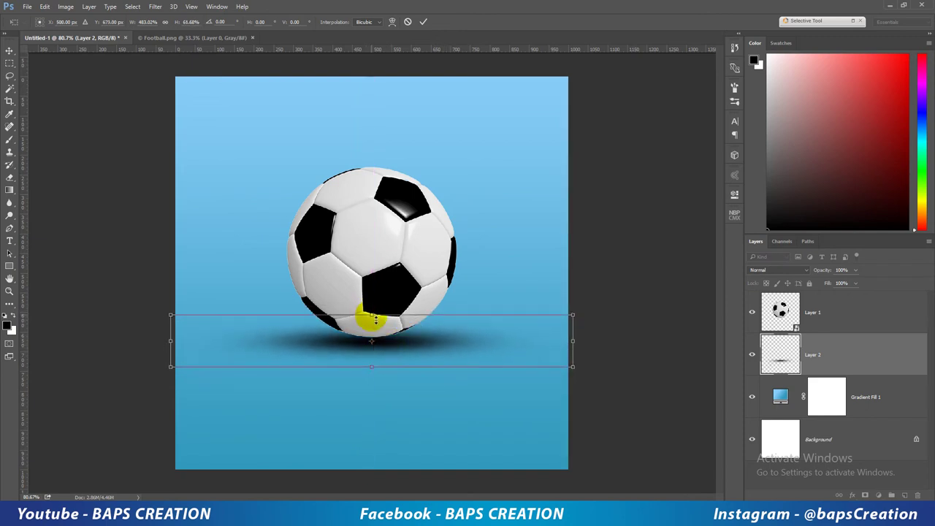
pyautogui.moveTo(371, 318); pyautogui.dragTo(372, 332)
pyautogui.moveTo(572, 341); pyautogui.dragTo(532, 340)
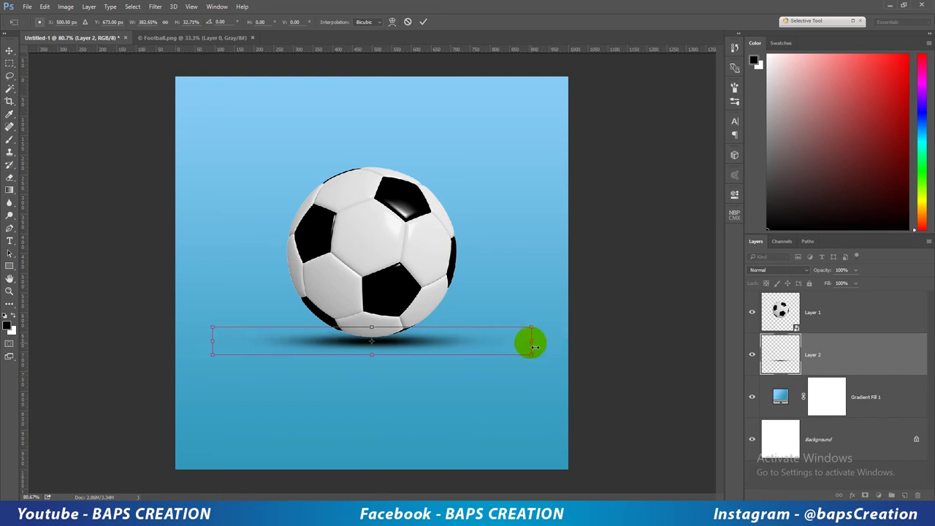
pyautogui.moveTo(371, 327); pyautogui.dragTo(378, 330)
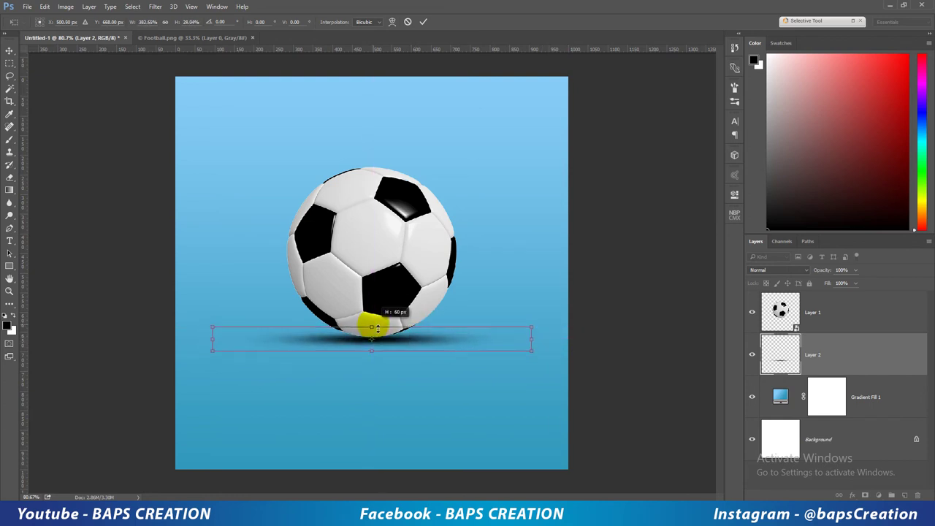
pyautogui.moveTo(378, 330); pyautogui.dragTo(375, 326)
pyautogui.click(422, 22)
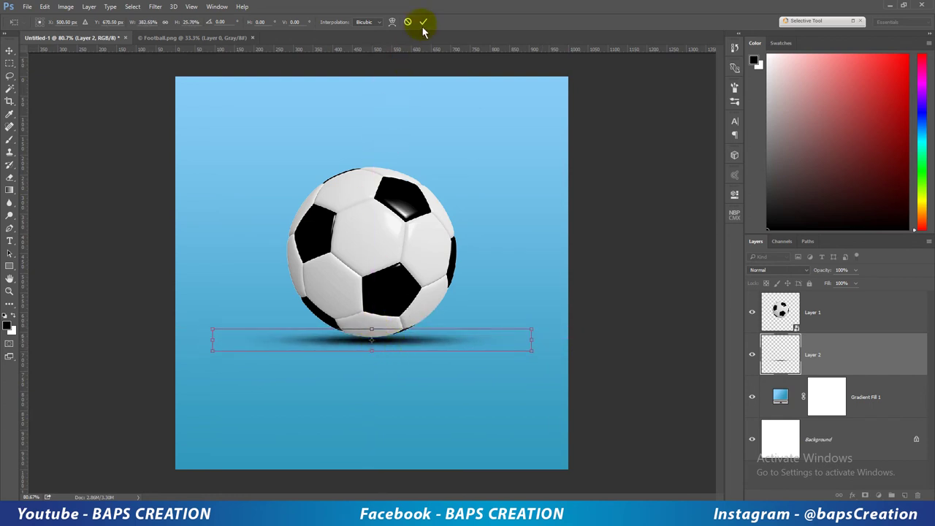
# Add a black Gradient Fill 2 layer above the football, clipped to the ball.
pyautogui.click(779, 310)
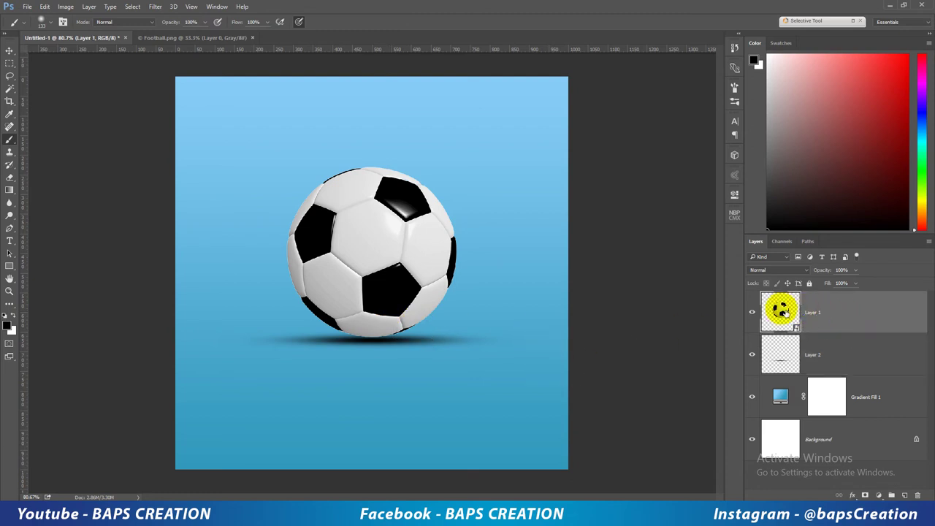
pyautogui.click(7, 325)
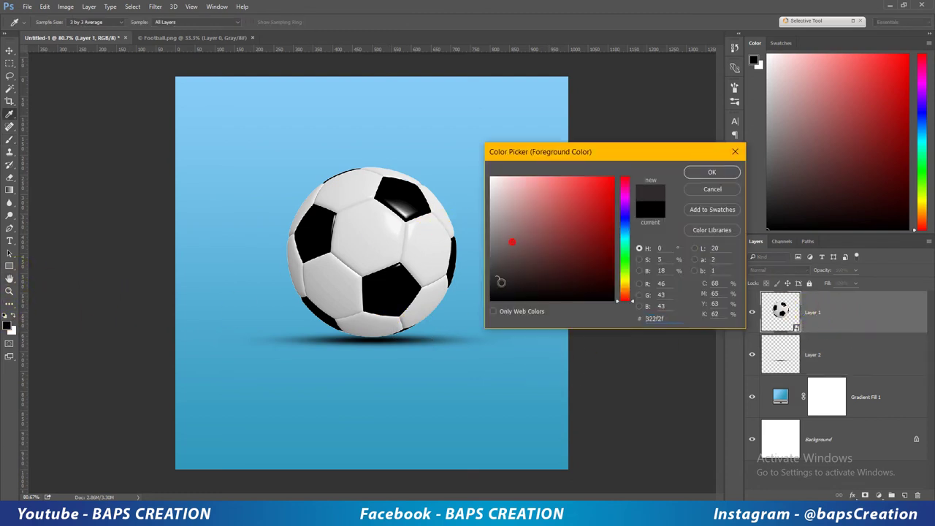
pyautogui.click(700, 173)
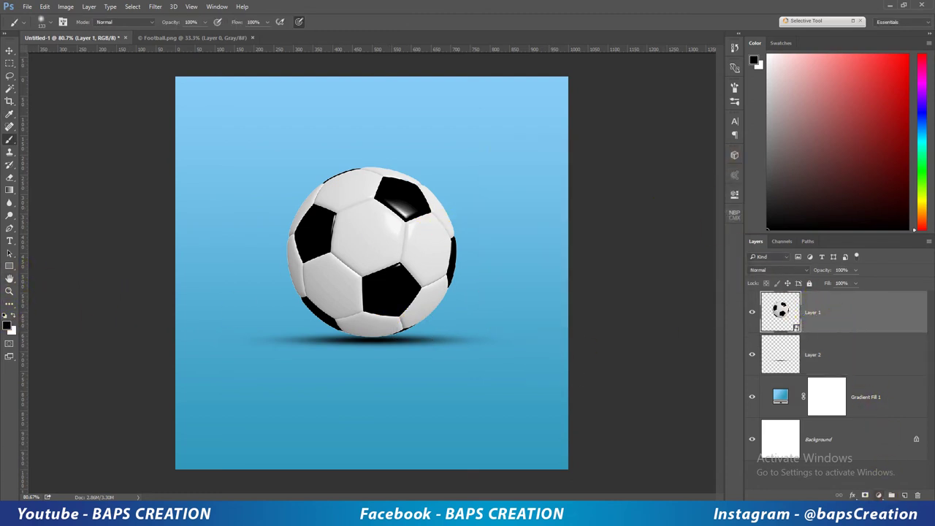
pyautogui.click(880, 495)
pyautogui.click(854, 282)
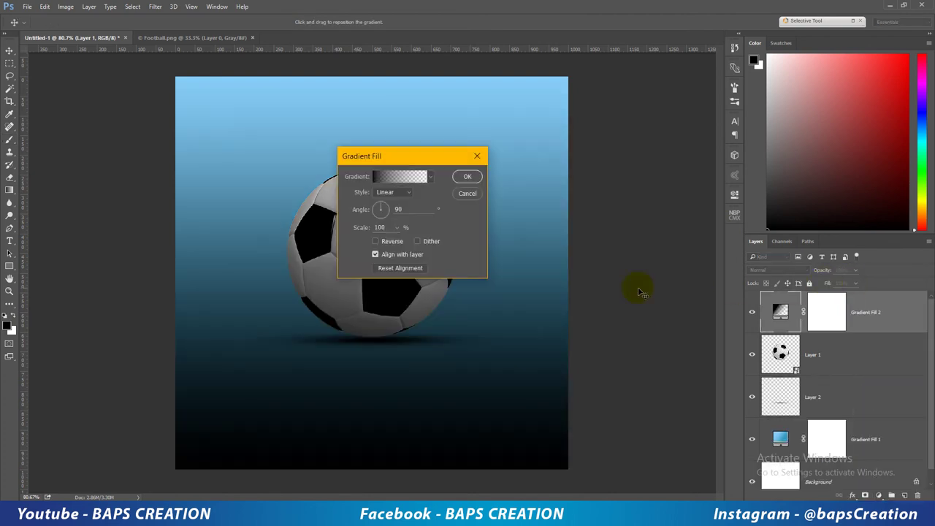
pyautogui.click(469, 178)
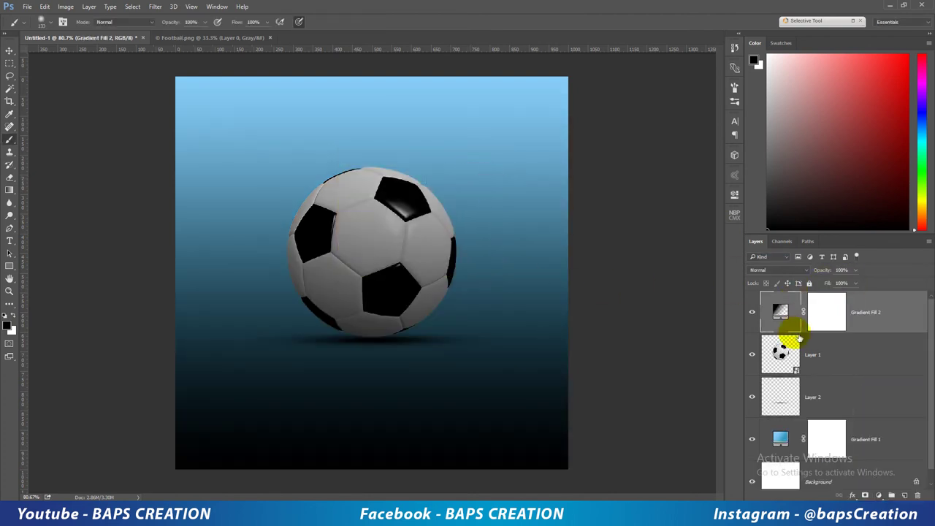
pyautogui.rightClick(862, 313)
pyautogui.click(677, 271)
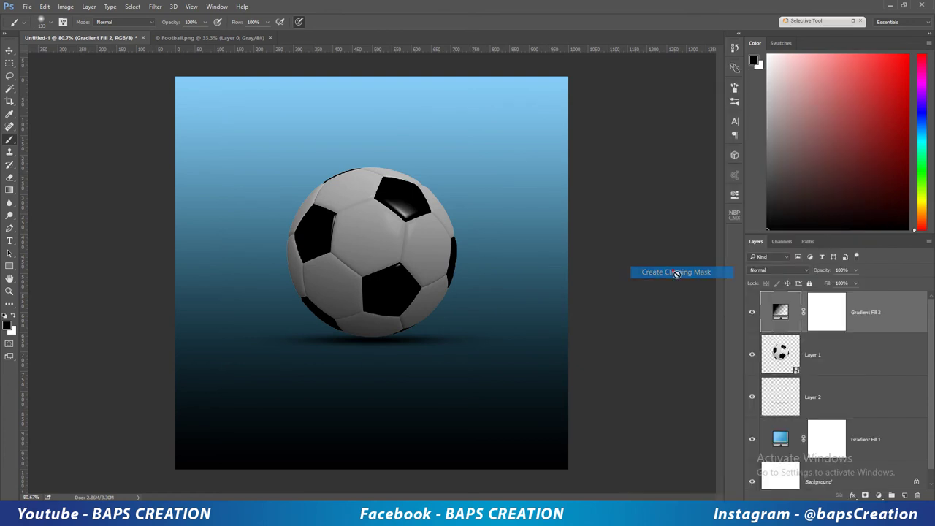
# Reposition the shading gradient over the ball in its Gradient Fill settings.
pyautogui.doubleClick(801, 314)
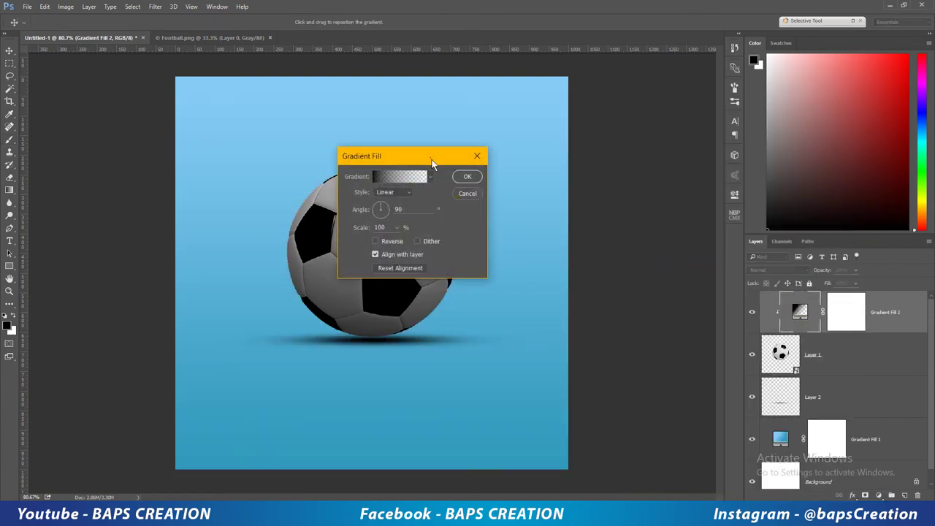
pyautogui.moveTo(431, 160); pyautogui.dragTo(599, 163)
pyautogui.click(401, 322)
pyautogui.moveTo(400, 321); pyautogui.dragTo(385, 319)
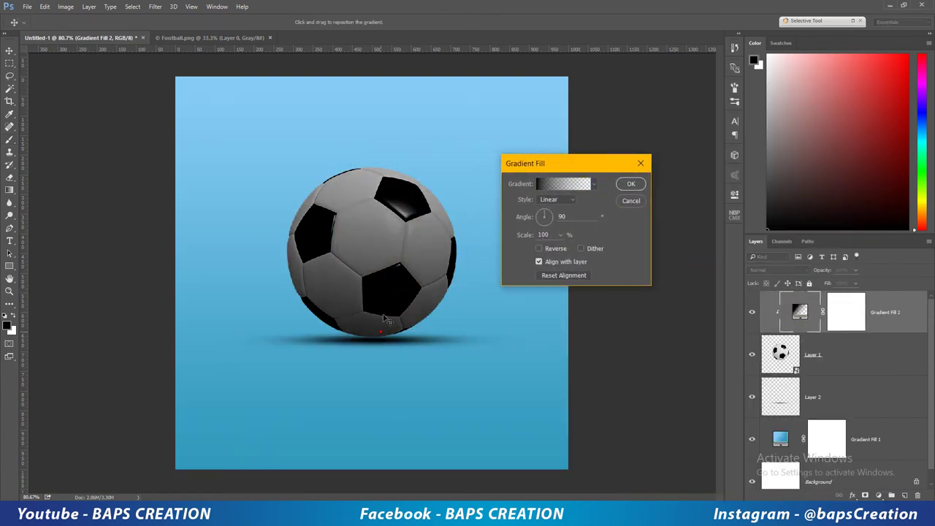
pyautogui.click(631, 183)
# Draw a top-to-bottom gradient on the shading layer's mask across the ball.
pyautogui.press('b')
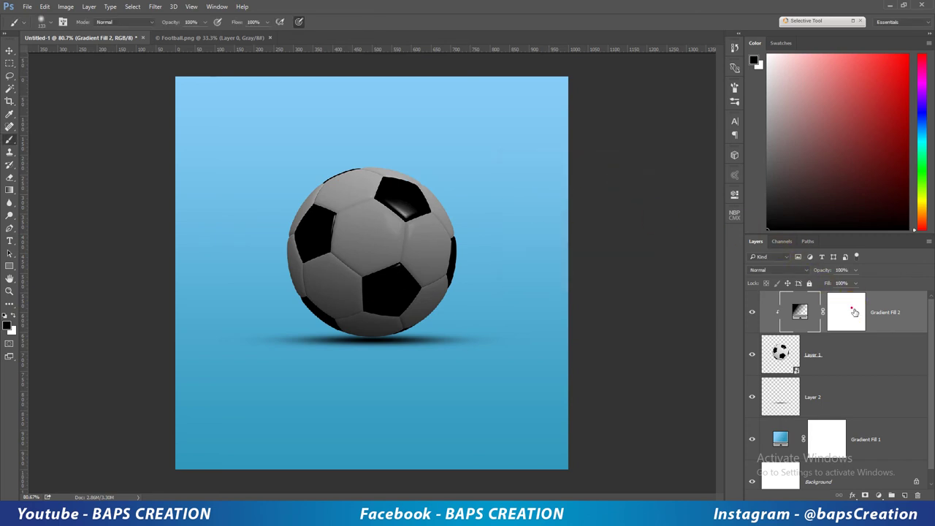
pyautogui.click(847, 311)
pyautogui.click(8, 189)
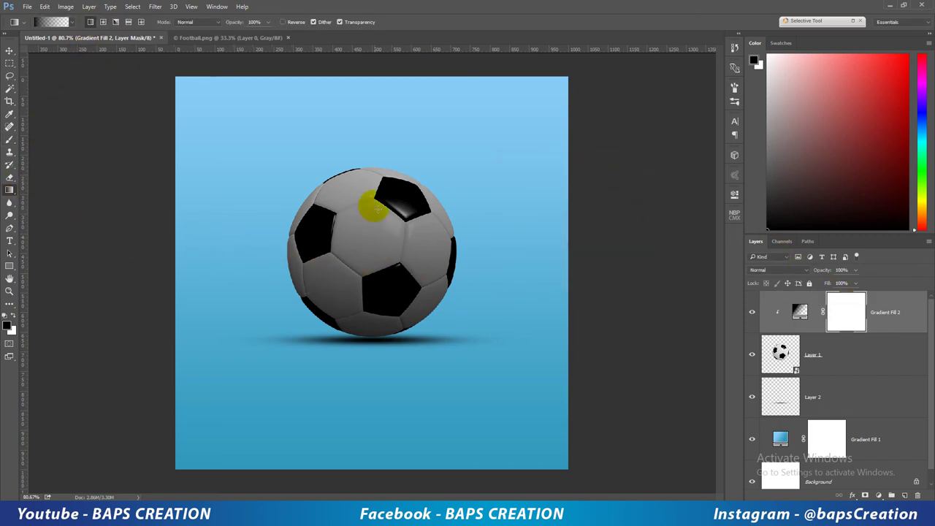
pyautogui.moveTo(370, 190); pyautogui.dragTo(374, 273)
pyautogui.moveTo(372, 334); pyautogui.dragTo(373, 334)
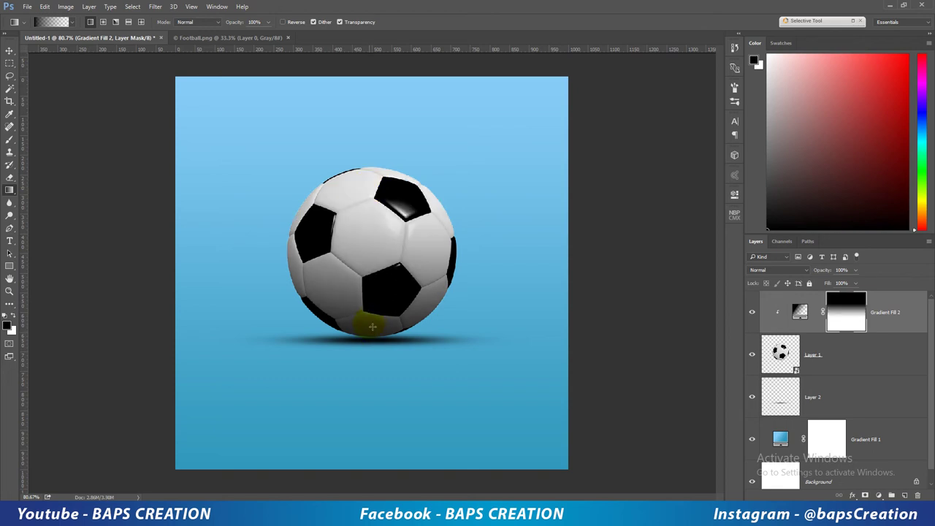
pyautogui.moveTo(373, 188); pyautogui.dragTo(377, 314)
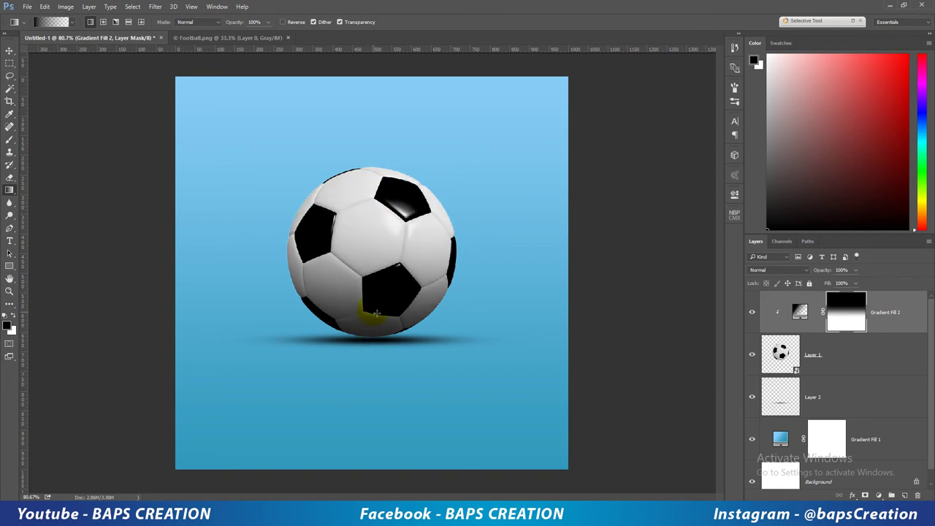
# Select Layer 2, the ground shadow layer.
pyautogui.click(801, 313)
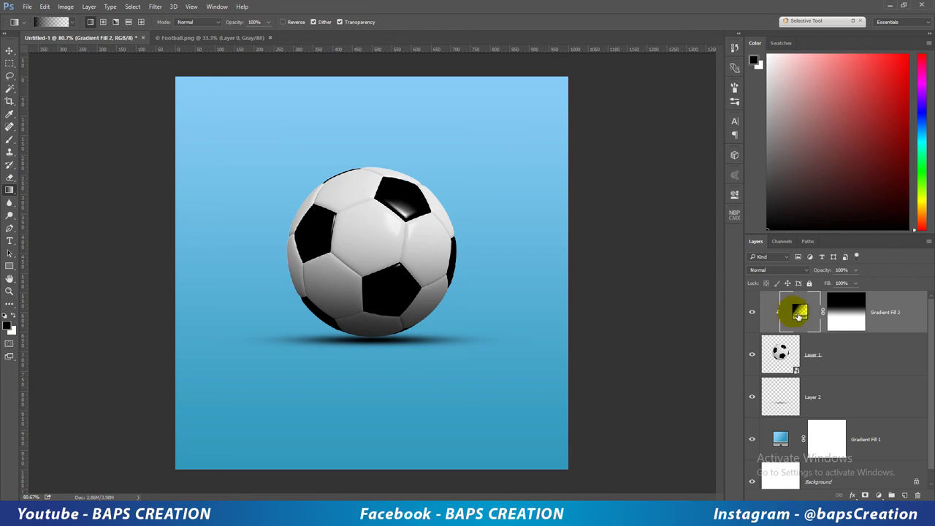
pyautogui.click(804, 356)
pyautogui.click(808, 396)
# Move the ground shadow on Layer 2 up under the ball.
pyautogui.press('v')
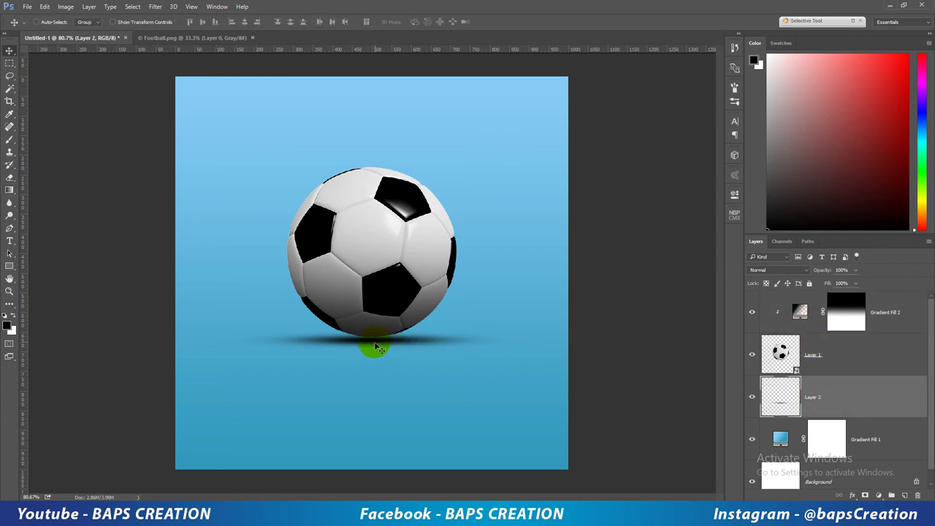
pyautogui.moveTo(378, 349); pyautogui.dragTo(371, 332)
pyautogui.hotkey('ctrl', 't')
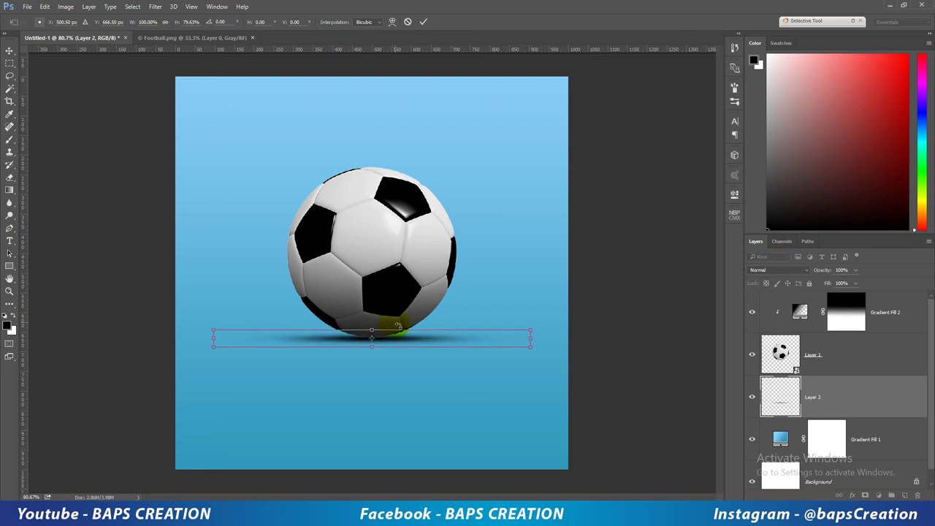
pyautogui.click(422, 22)
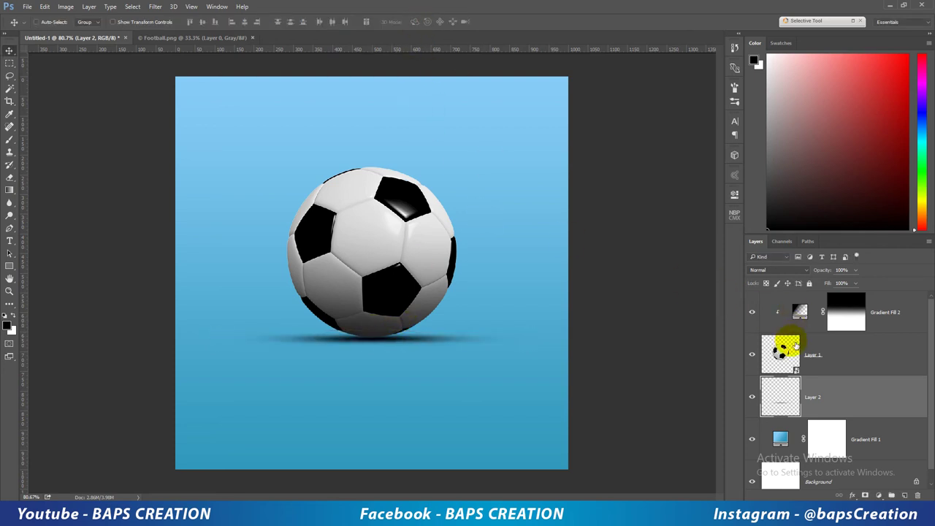
# Reposition the ball's shading gradient higher over the ball.
pyautogui.doubleClick(798, 311)
pyautogui.moveTo(398, 282); pyautogui.dragTo(396, 253)
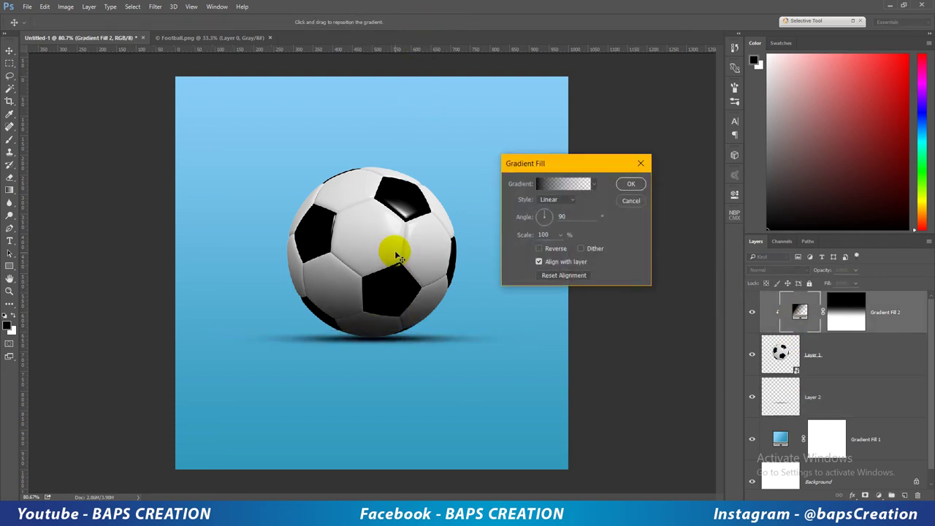
pyautogui.click(632, 183)
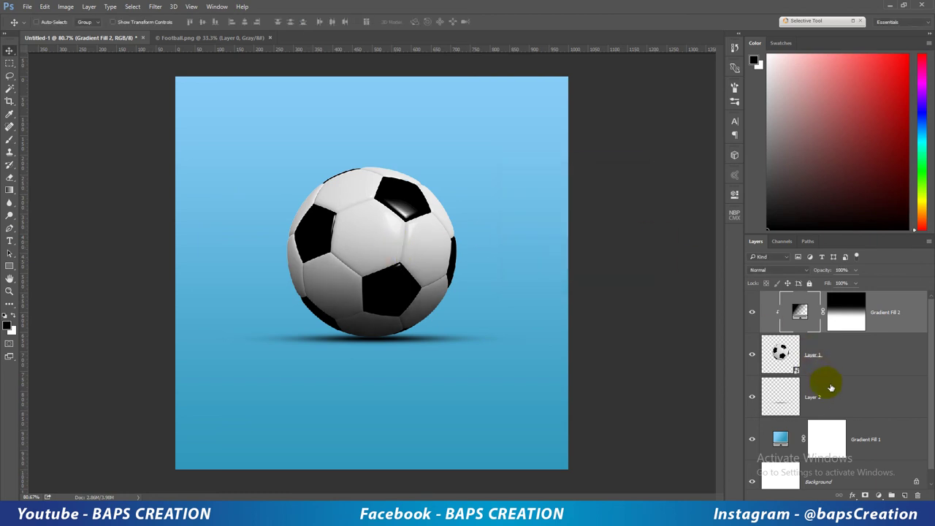
# Nudge the ground shadow up and stretch it to about 114% height.
pyautogui.click(829, 386)
pyautogui.hotkey('ctrl', 't')
pyautogui.press('Up')
pyautogui.press('Up')
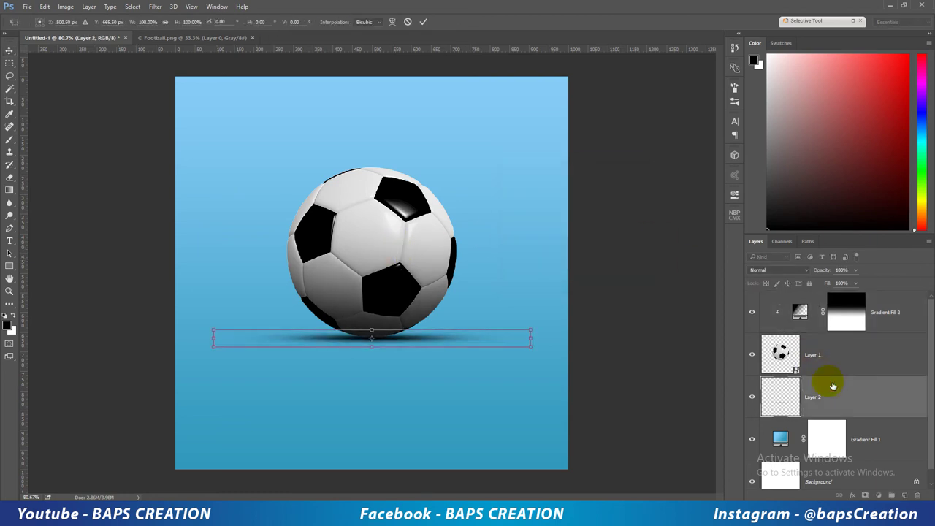
pyautogui.moveTo(372, 347)
pyautogui.mouseDown()
pyautogui.moveTo(422, 338)
pyautogui.moveTo(387, 338)
pyautogui.mouseUp()
pyautogui.press('Return')
pyautogui.click(431, 349)
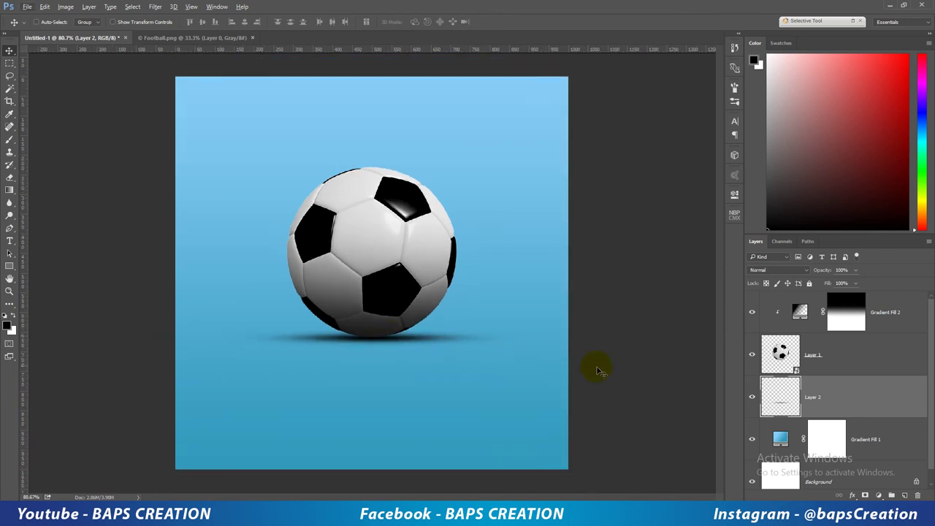
pyautogui.click(780, 438)
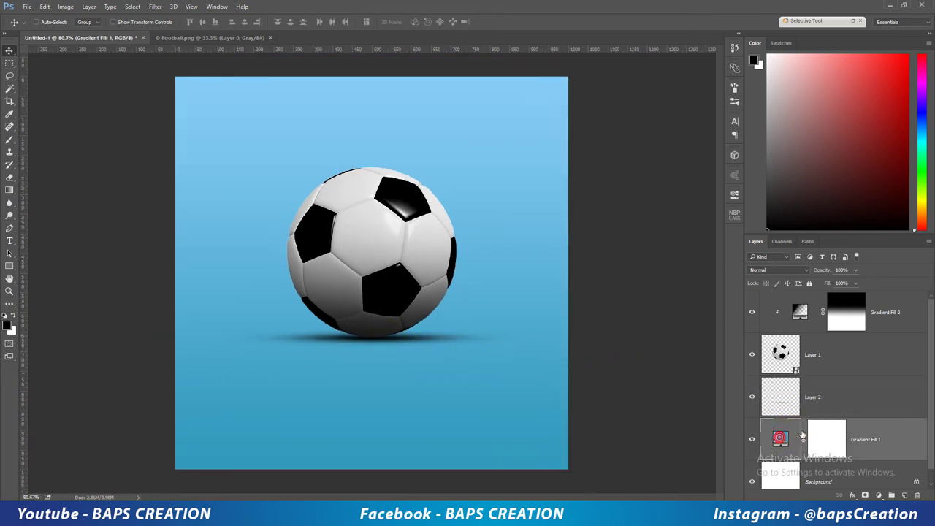
# Preview gradient presets BCG-01 to BCG-04 for the Gradient Fill 1 background.
pyautogui.scroll(-1, 803, 435)
pyautogui.click(781, 427)
pyautogui.doubleClick(782, 427)
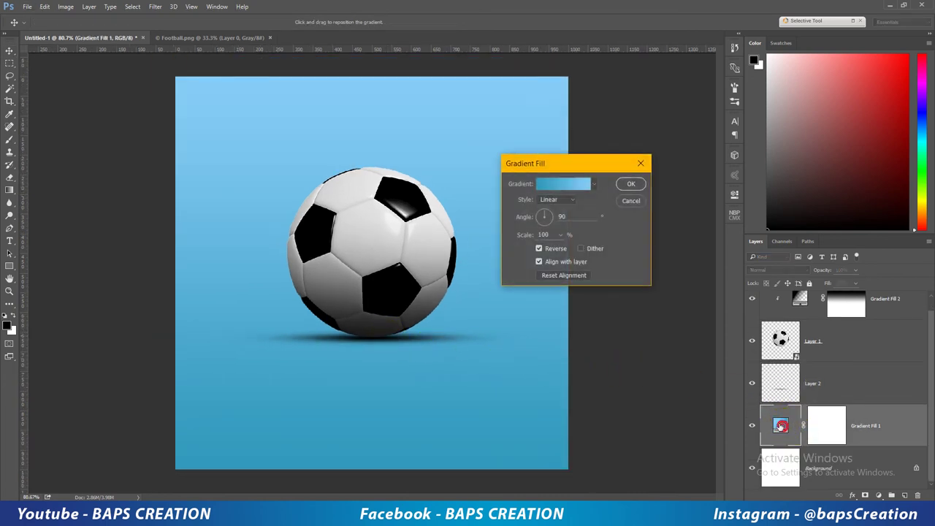
pyautogui.click(573, 187)
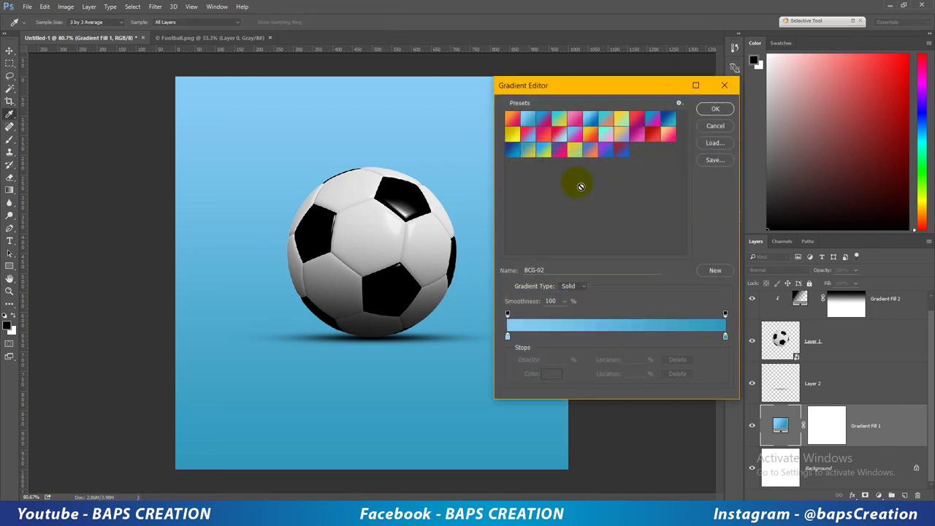
pyautogui.moveTo(597, 90)
pyautogui.mouseDown()
pyautogui.moveTo(687, 100)
pyautogui.moveTo(678, 105)
pyautogui.mouseUp()
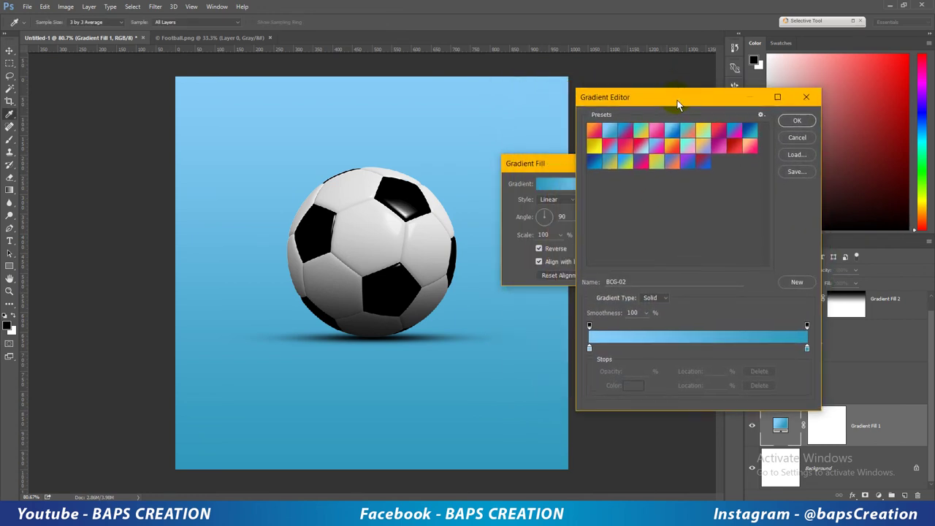
pyautogui.click(594, 131)
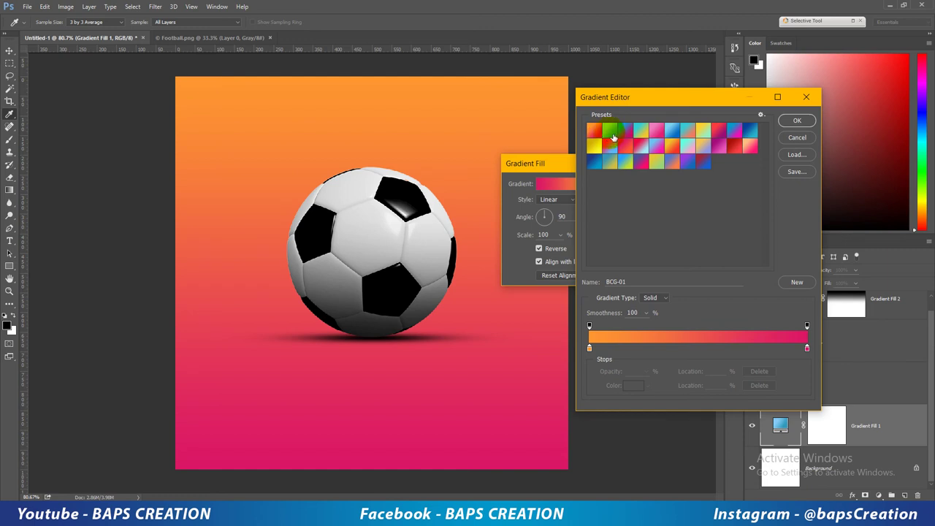
pyautogui.click(614, 135)
pyautogui.click(625, 136)
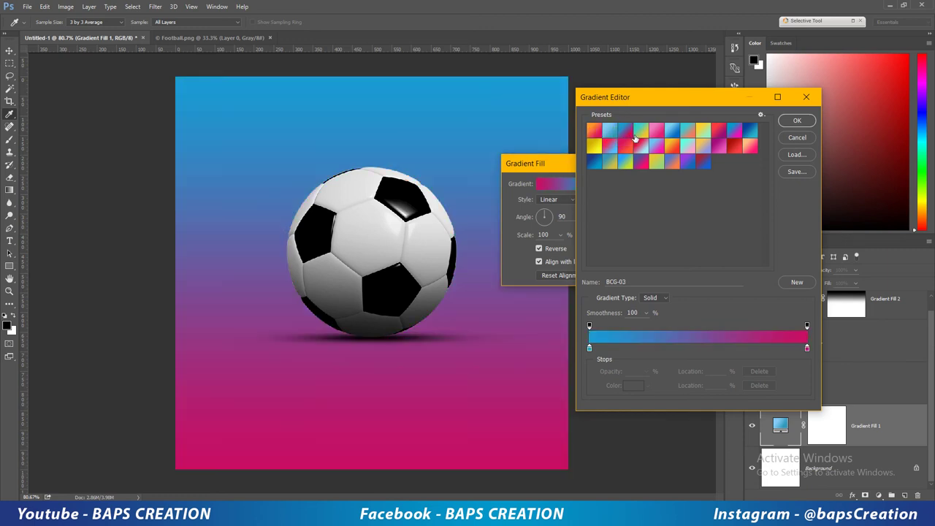
pyautogui.click(644, 136)
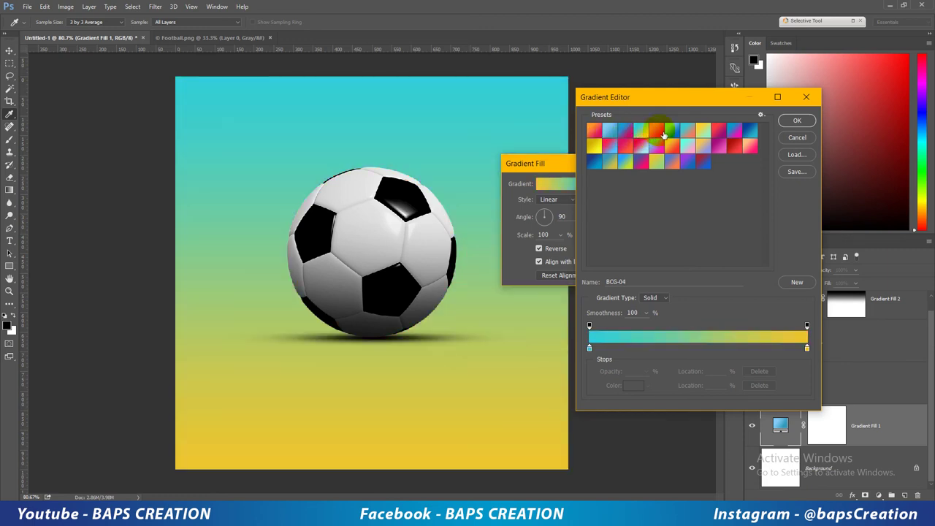
# Settle on the dark-to-light blue preset BCG-23 for the background.
pyautogui.click(660, 133)
pyautogui.click(662, 146)
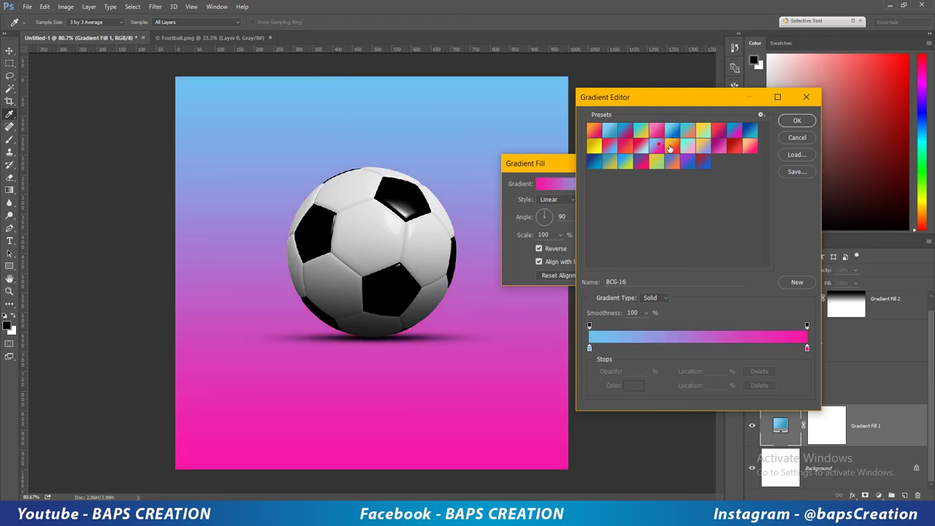
pyautogui.click(673, 147)
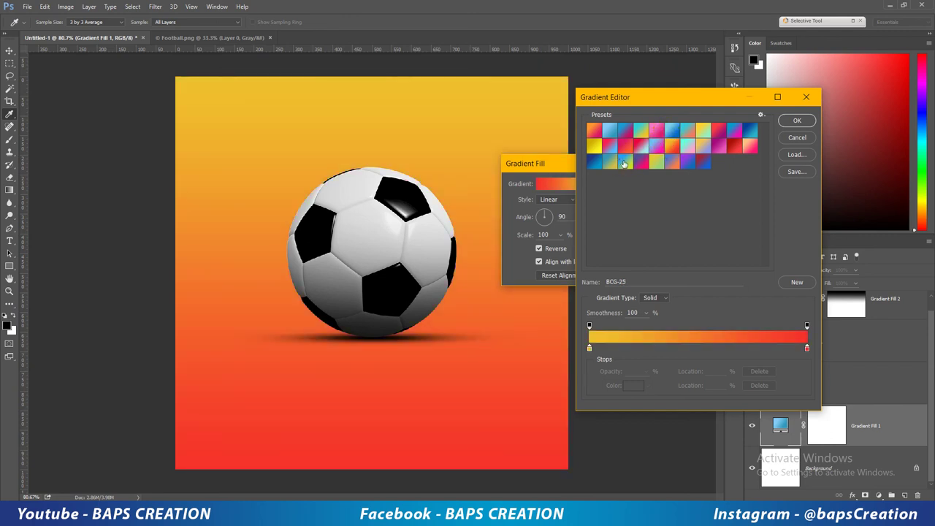
pyautogui.click(597, 162)
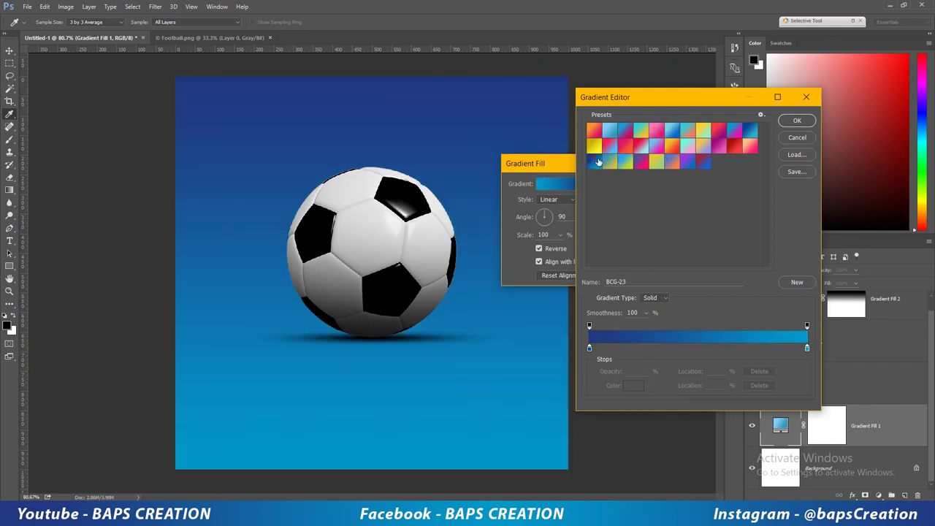
pyautogui.click(792, 120)
# Set the background gradient style to Reflected at 122% scale.
pyautogui.click(571, 200)
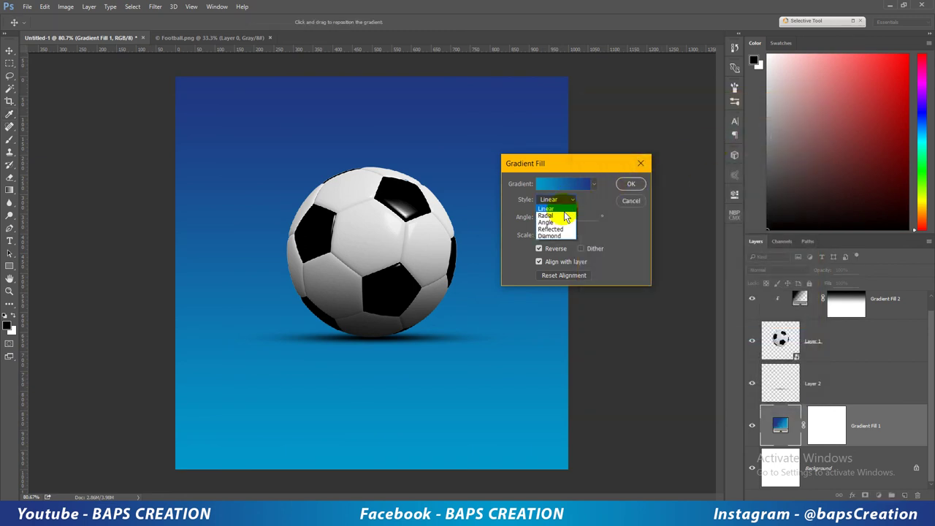
pyautogui.click(564, 229)
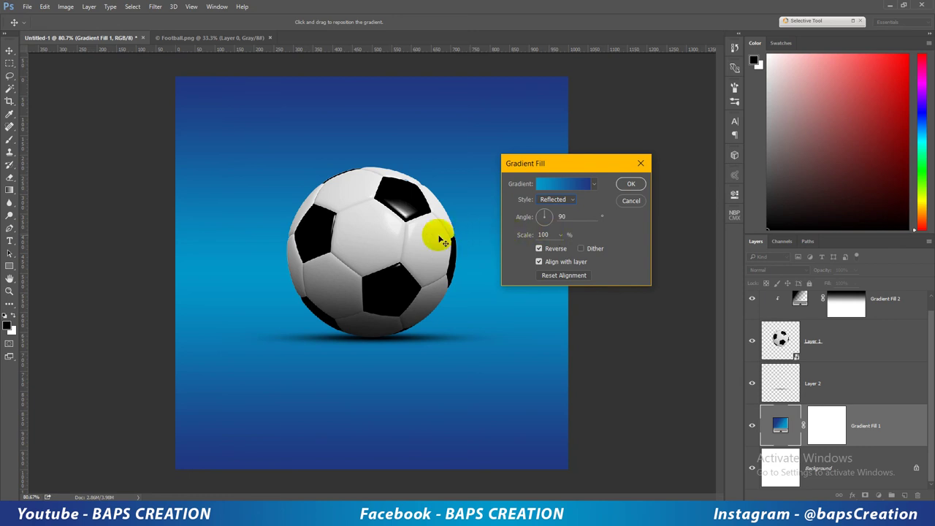
pyautogui.moveTo(441, 242); pyautogui.dragTo(441, 234)
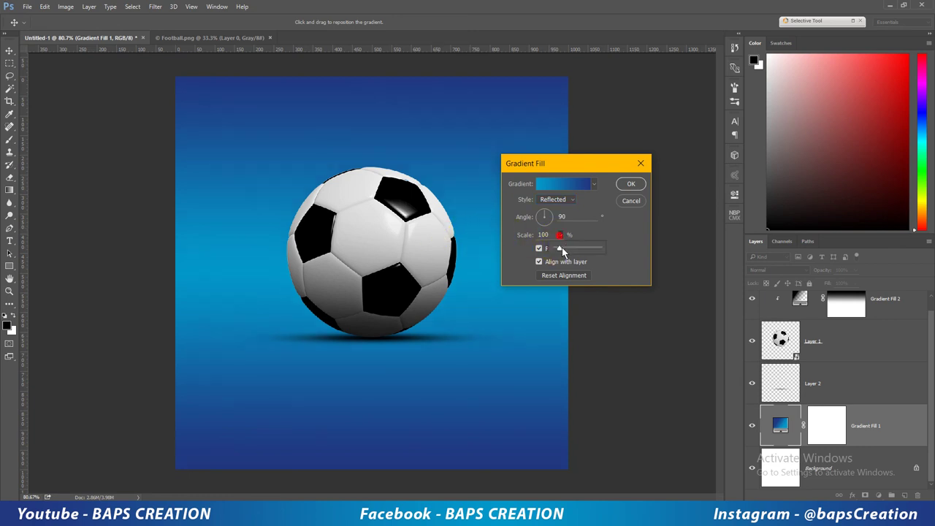
pyautogui.moveTo(563, 249); pyautogui.dragTo(561, 251)
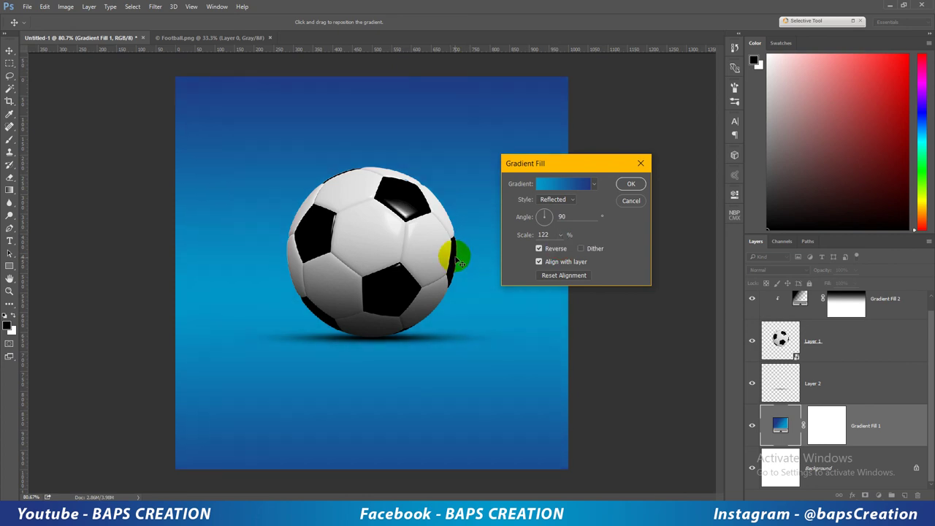
pyautogui.click(632, 184)
pyautogui.click(378, 212)
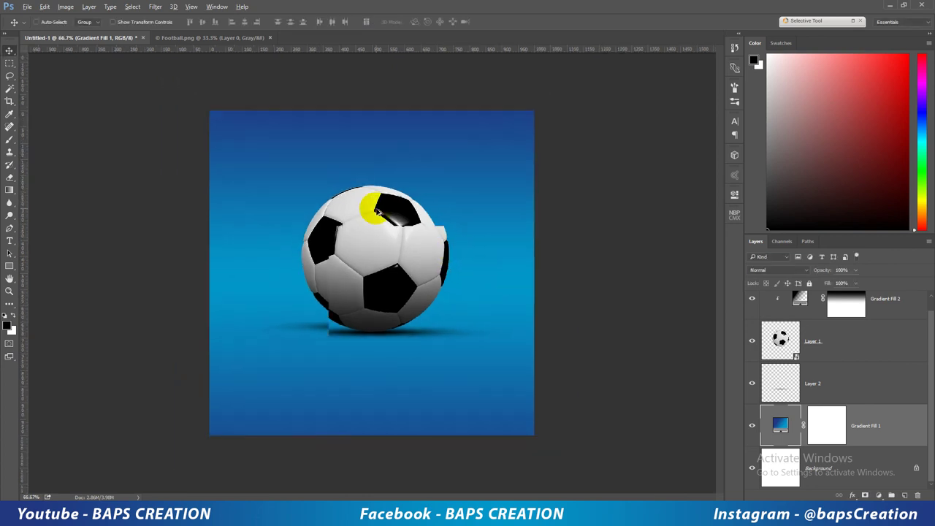